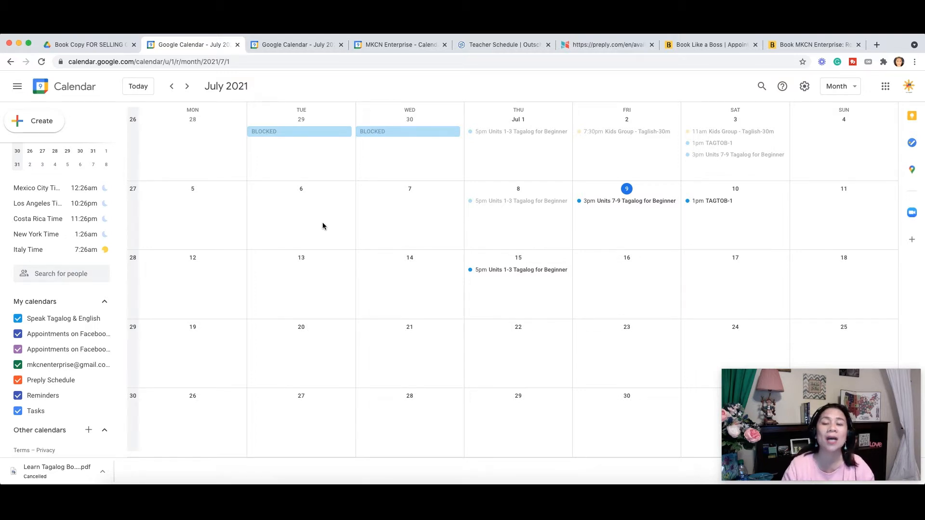
# Compare the July 2021 schedules in the Speak Tagalog & English, personal and MKCN Enterprise calendar accounts, ending on the personal one.
pyautogui.click(296, 45)
pyautogui.click(412, 46)
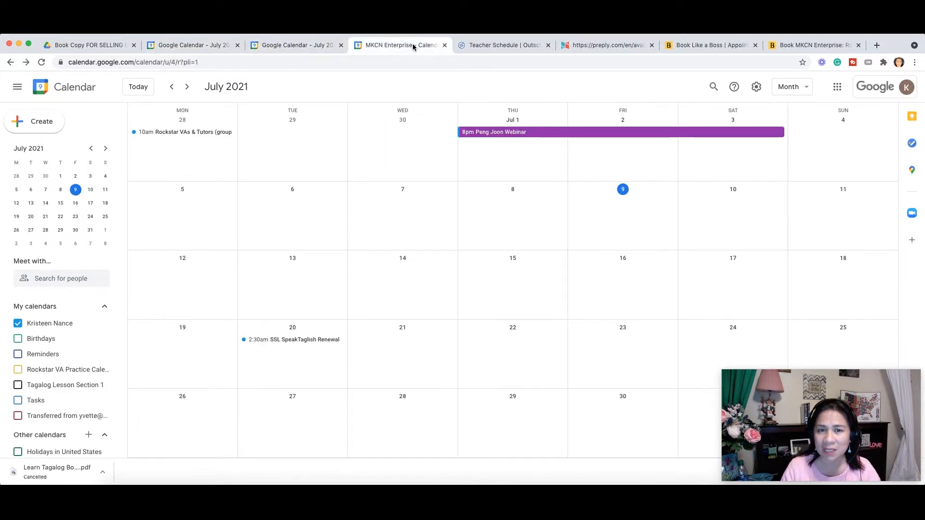
pyautogui.click(299, 45)
pyautogui.click(184, 43)
pyautogui.click(298, 46)
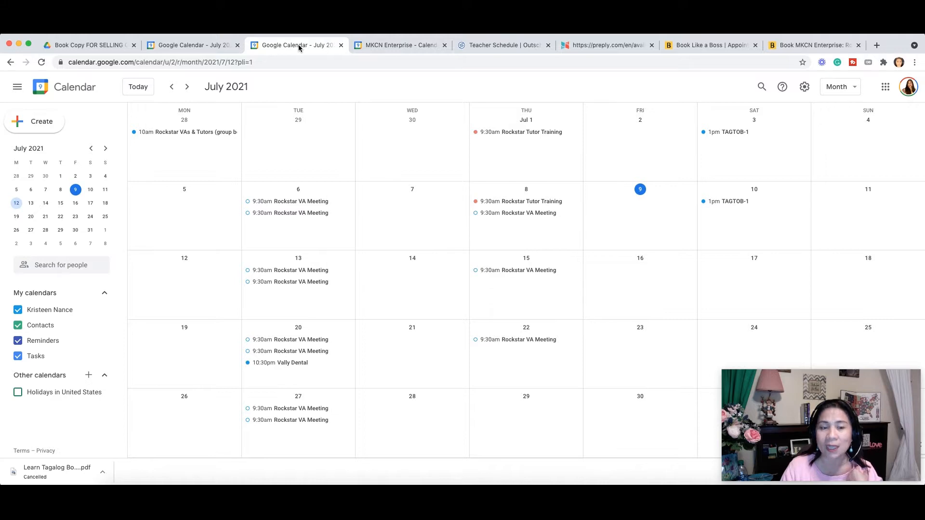
pyautogui.click(401, 45)
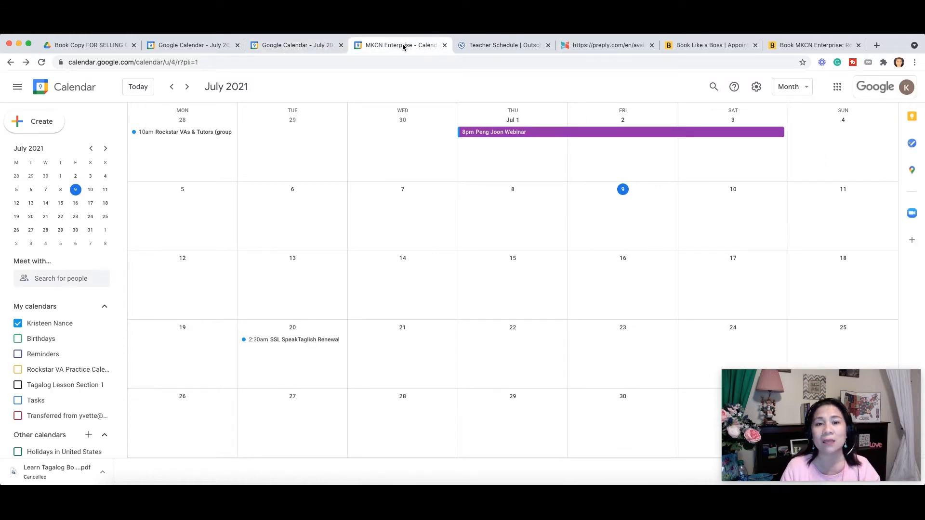
pyautogui.click(173, 47)
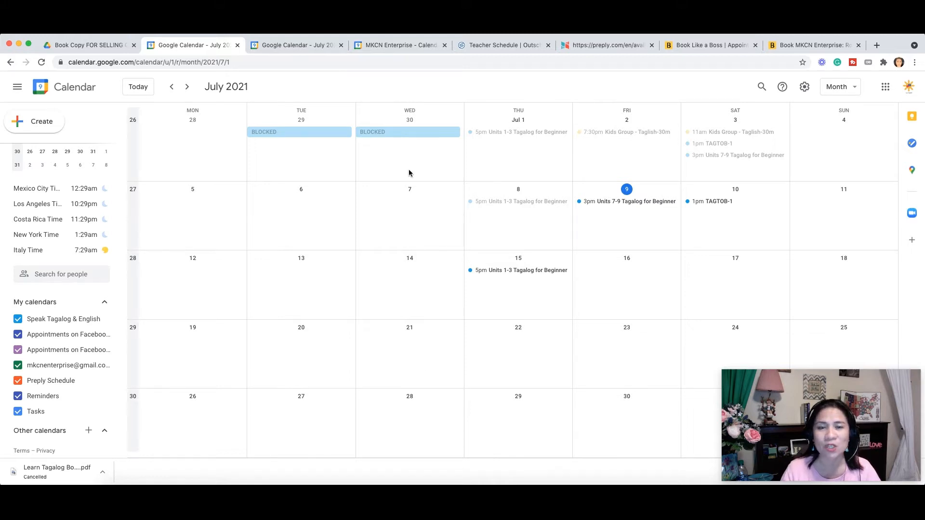
pyautogui.click(296, 46)
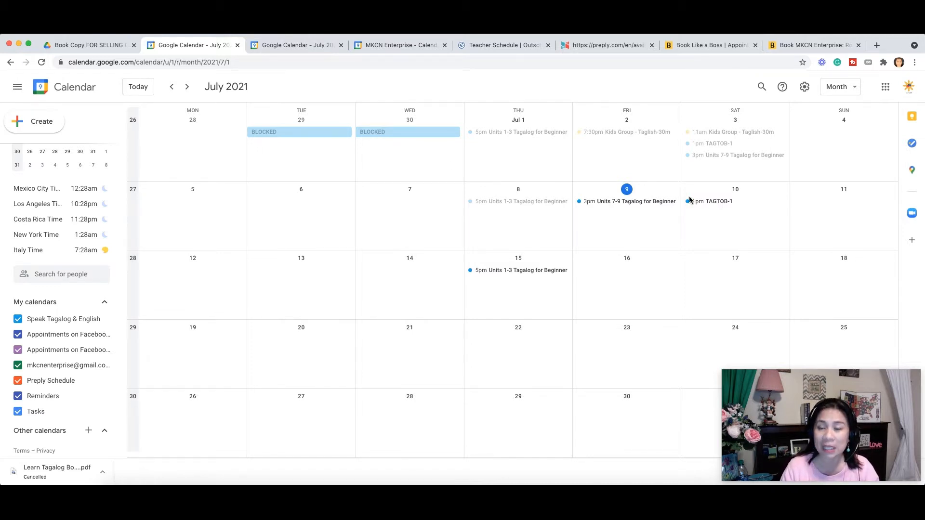
pyautogui.click(393, 46)
pyautogui.click(186, 46)
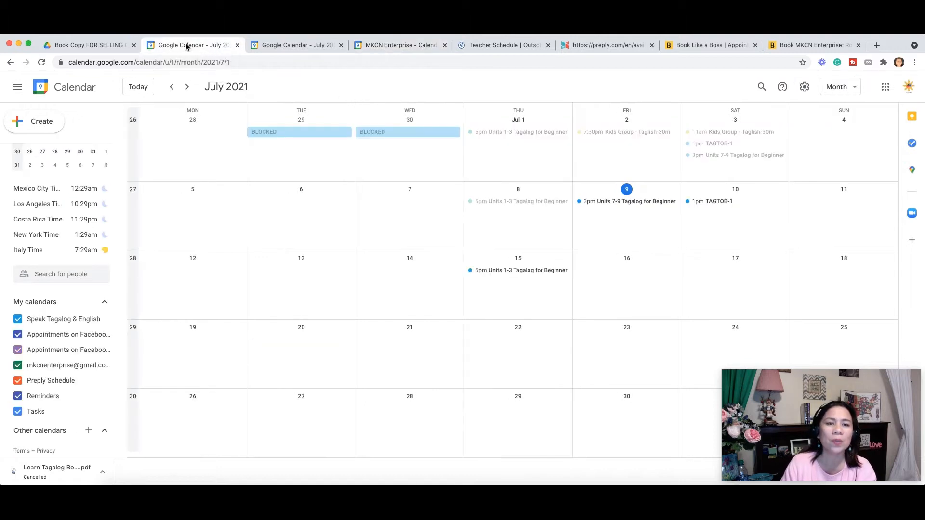
pyautogui.click(281, 46)
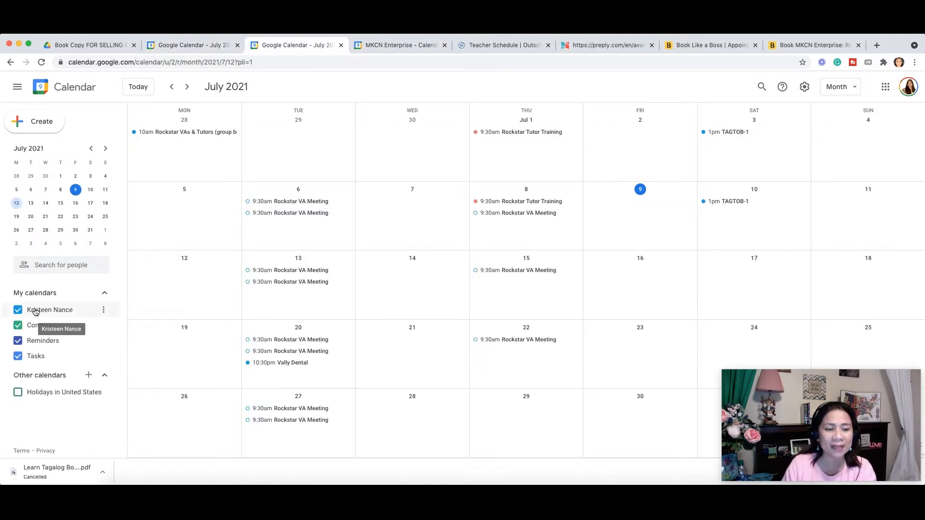
pyautogui.click(101, 310)
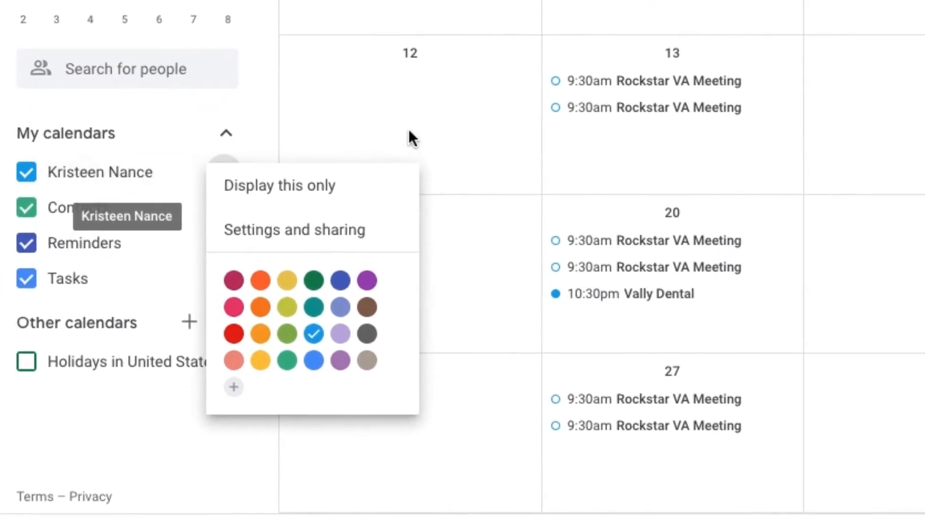
pyautogui.click(408, 129)
pyautogui.click(345, 143)
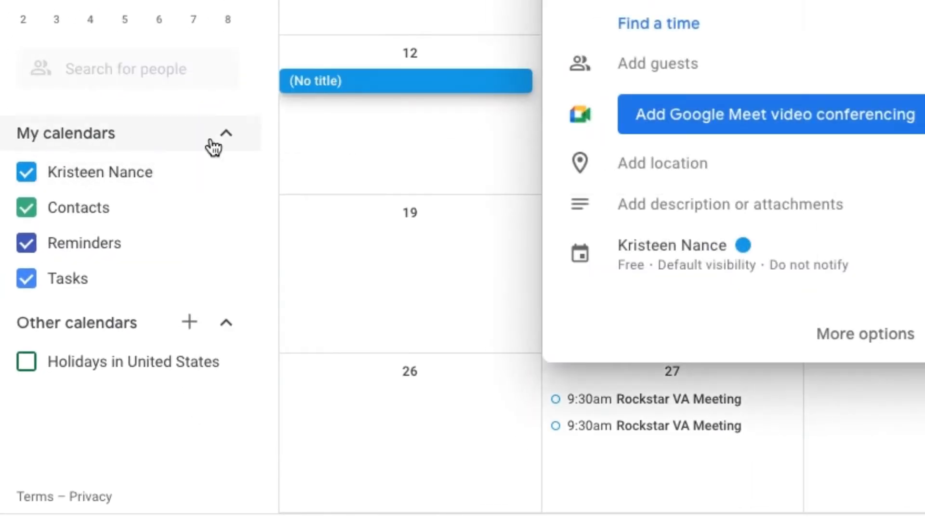
pyautogui.click(325, 167)
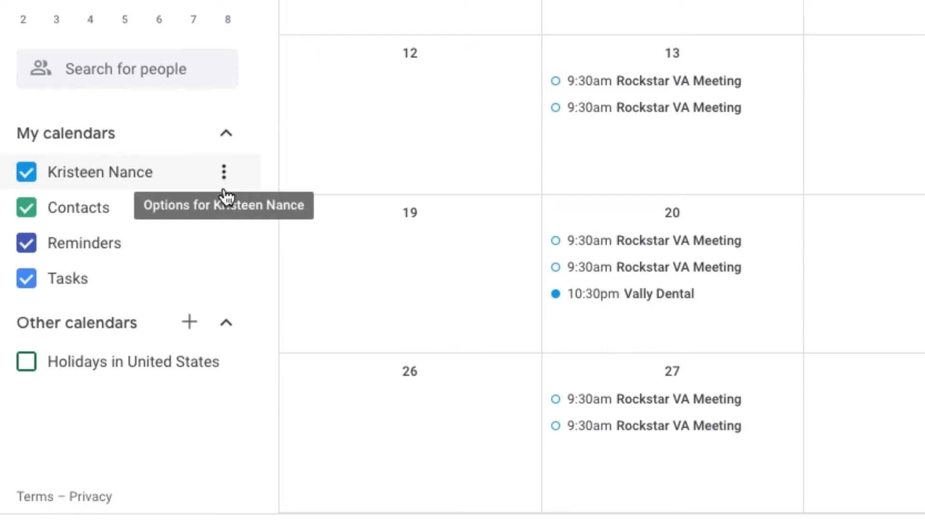
# Copy the public address in iCal format from the personal account's primary calendar settings.
pyautogui.click(224, 173)
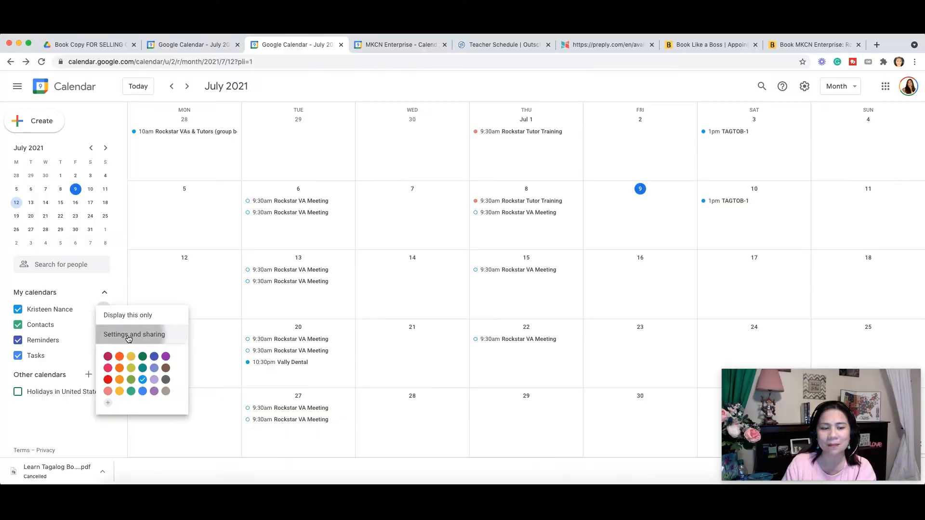
pyautogui.click(296, 222)
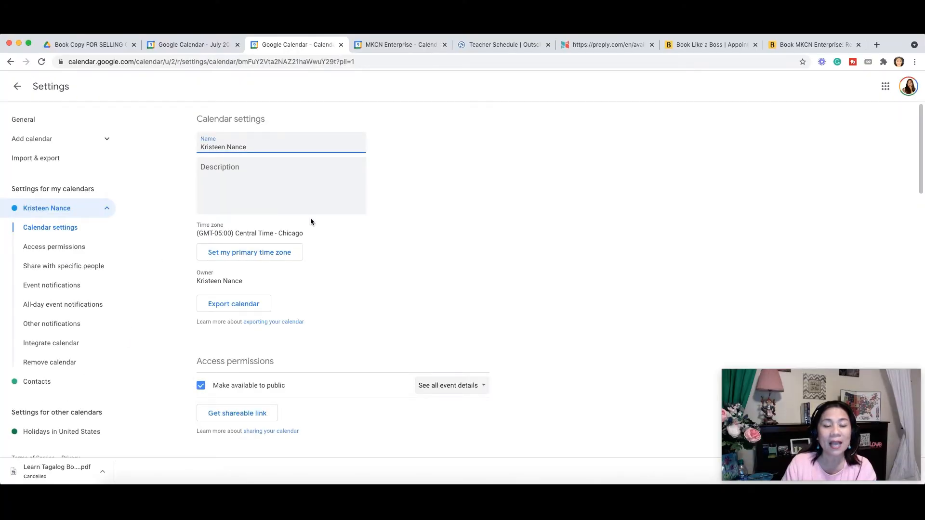
pyautogui.scroll(-3, 357, 233)
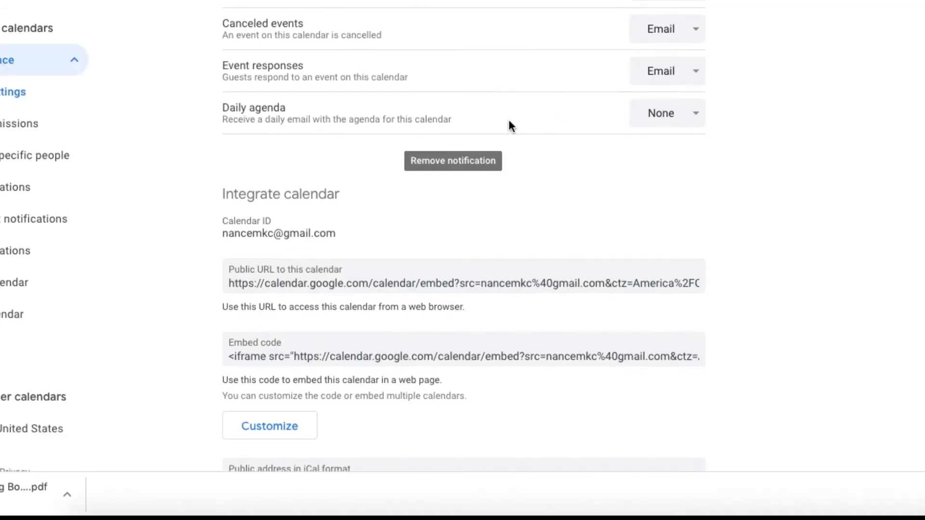
pyautogui.scroll(-2, 529, 77)
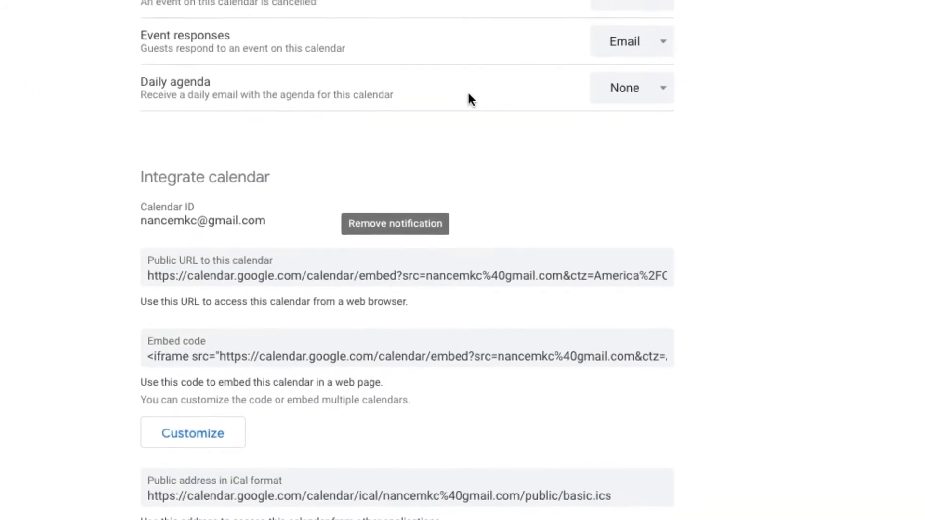
pyautogui.scroll(-3, 462, 99)
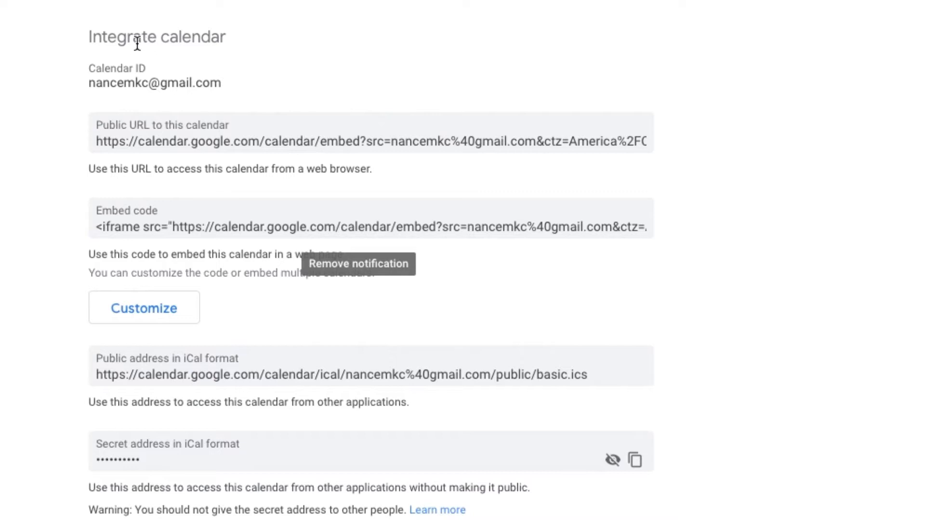
pyautogui.moveTo(101, 37); pyautogui.dragTo(247, 30)
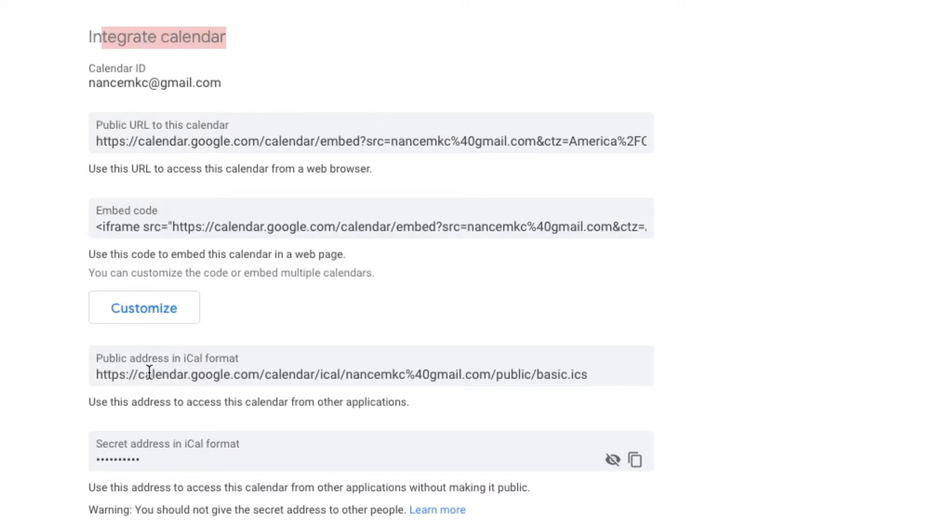
pyautogui.moveTo(97, 374); pyautogui.dragTo(541, 382)
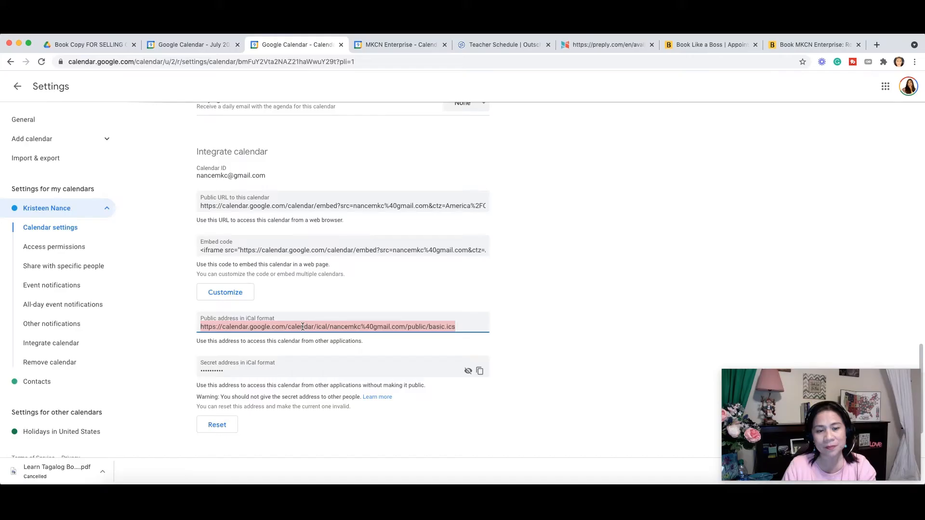
pyautogui.rightClick(303, 327)
pyautogui.click(333, 343)
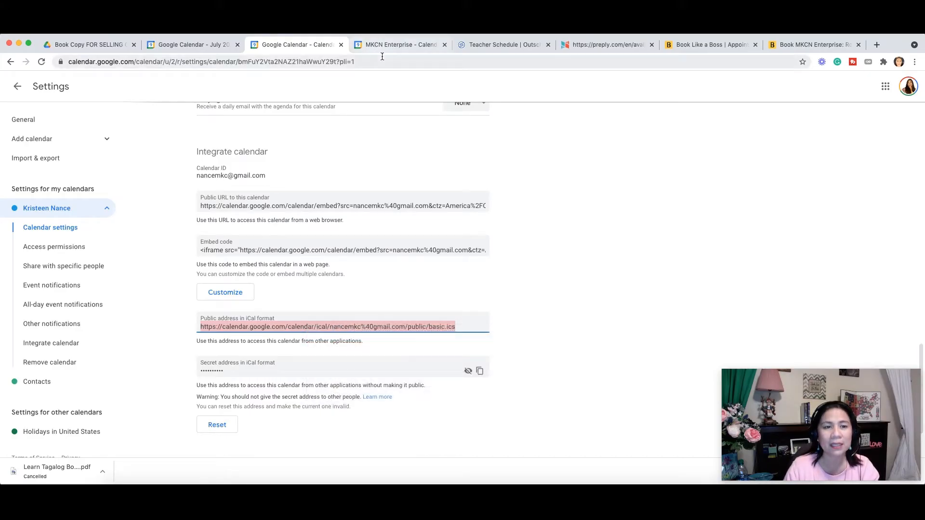
# Add the personal calendar to the Speak Tagalog & English account from URL, using the copied public iCal address.
pyautogui.click(186, 44)
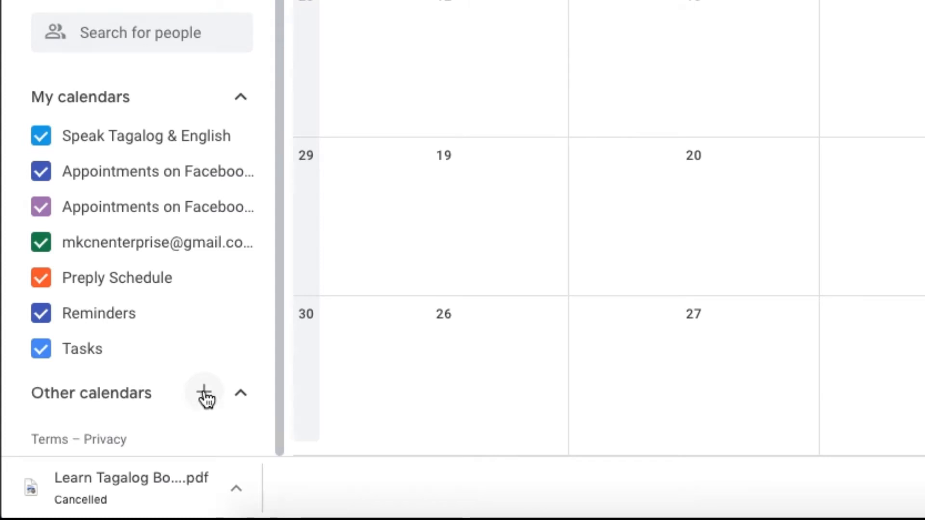
pyautogui.click(205, 398)
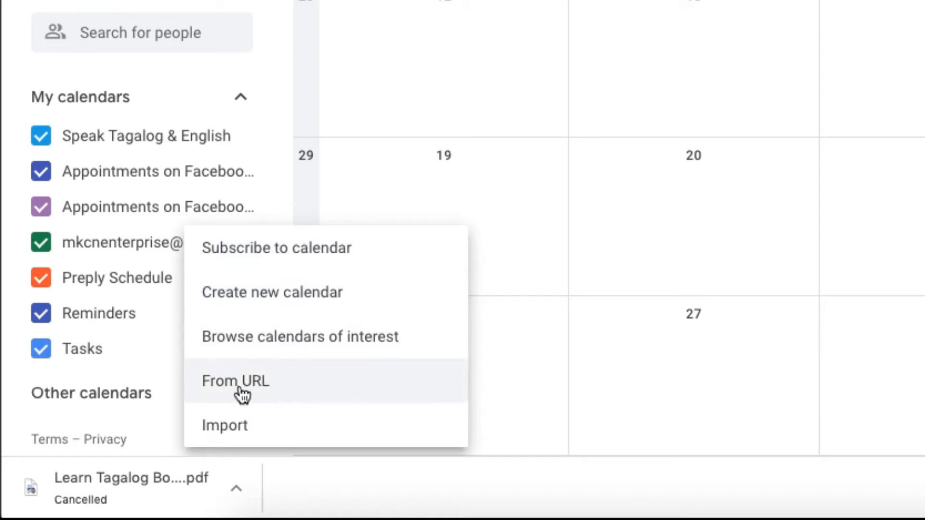
pyautogui.click(258, 387)
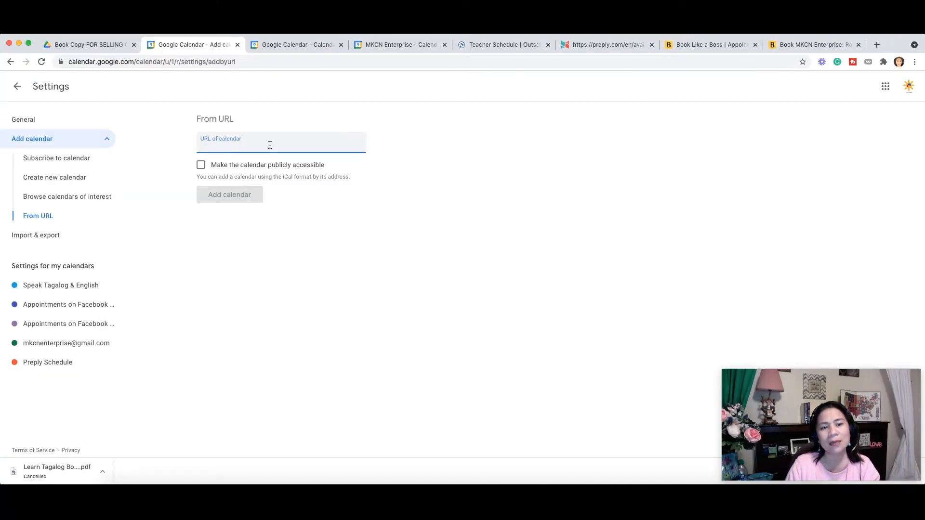
pyautogui.rightClick(270, 145)
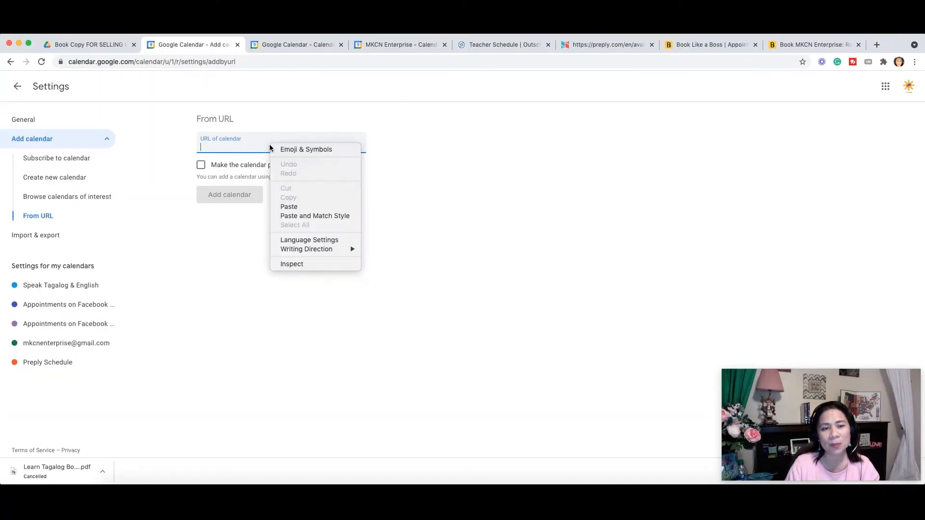
pyautogui.click(290, 207)
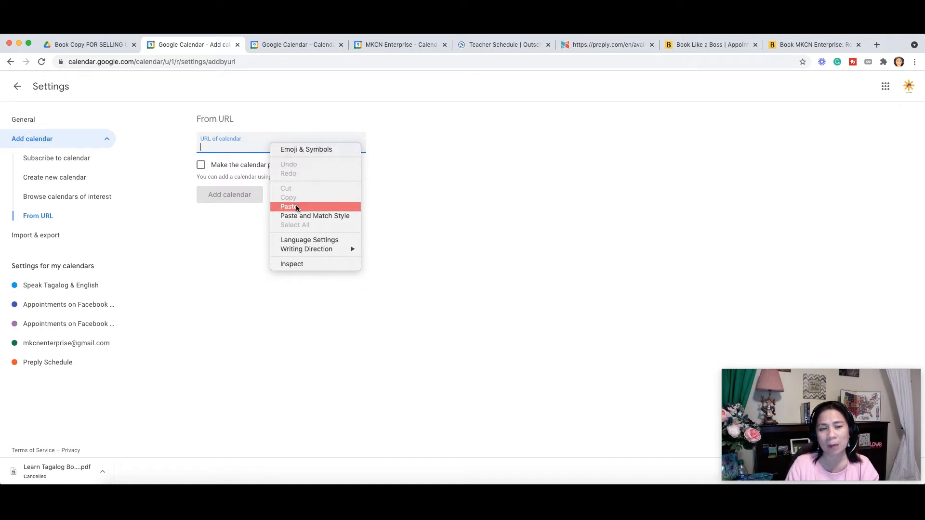
pyautogui.moveTo(285, 148); pyautogui.dragTo(398, 155)
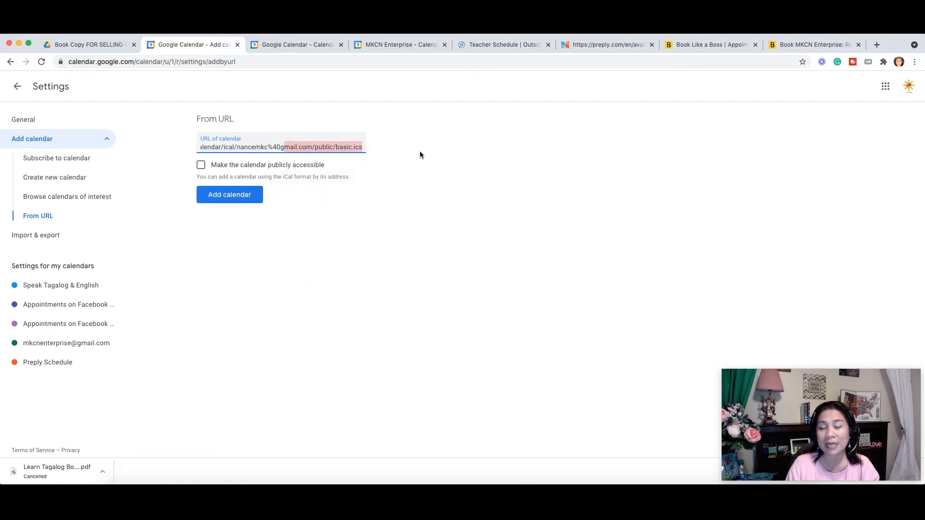
pyautogui.click(222, 200)
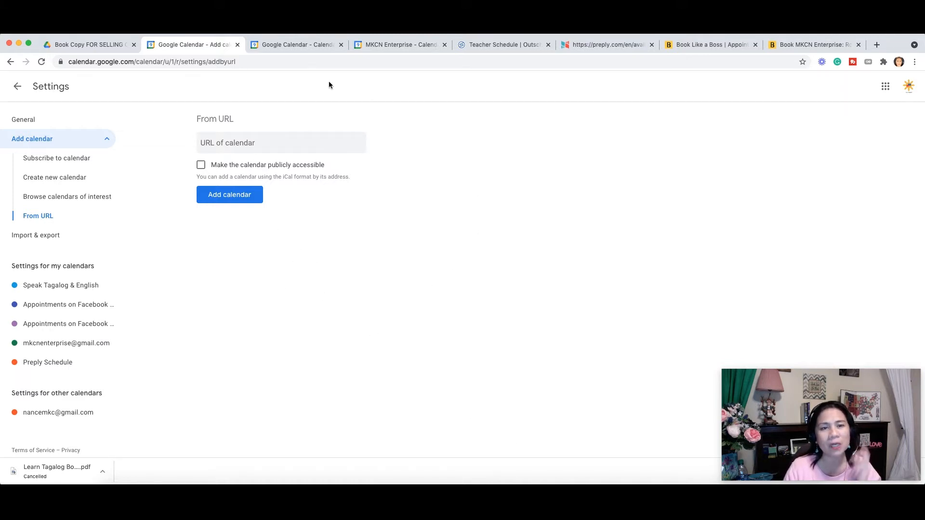
# Open the sharing settings of the primary calendar in the MKCN Enterprise account.
pyautogui.click(393, 46)
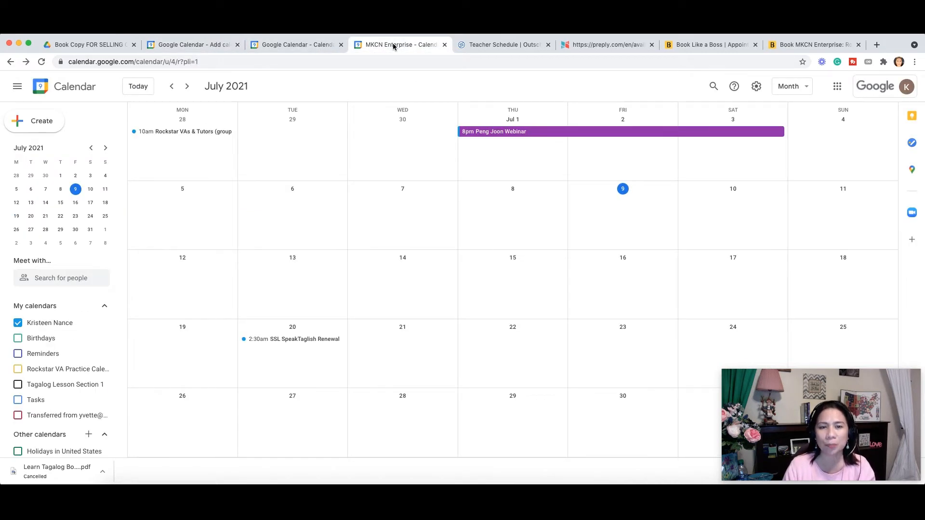
pyautogui.moveTo(103, 329)
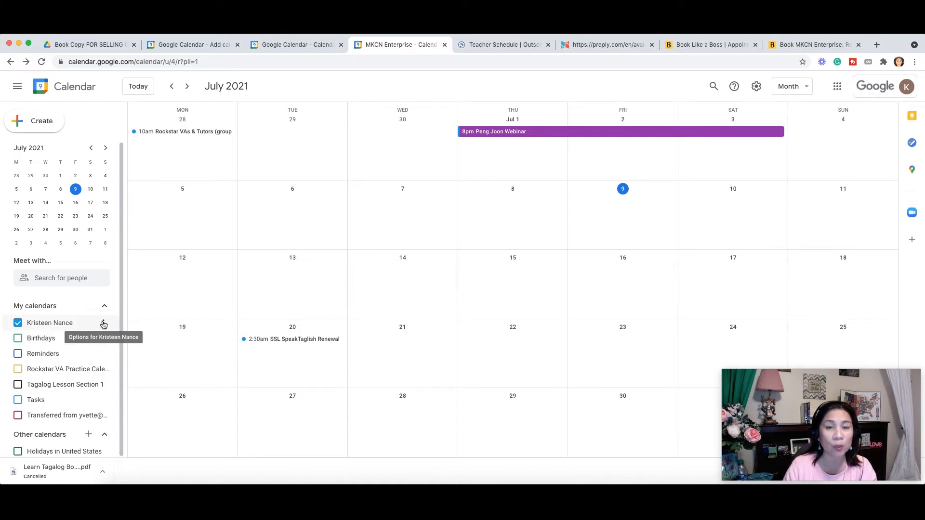
pyautogui.click(103, 324)
pyautogui.click(121, 349)
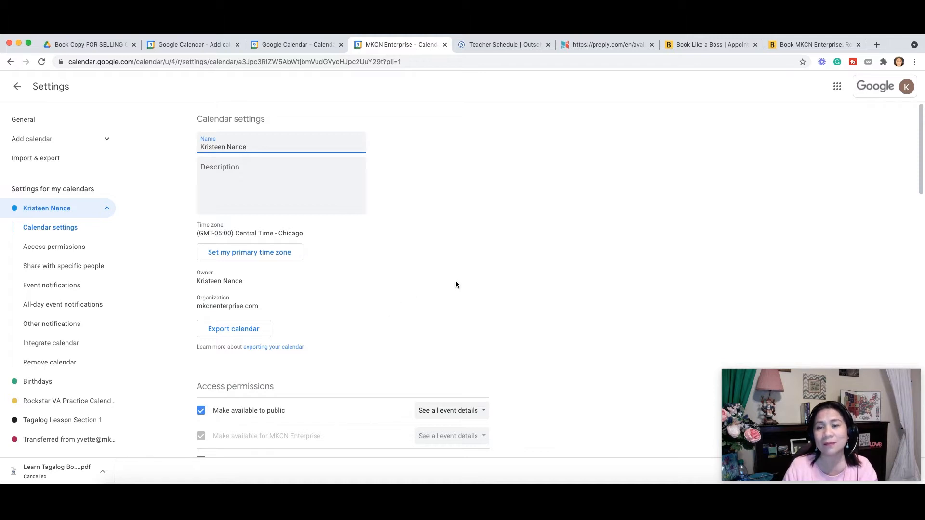
# Copy the MKCN Enterprise calendar's public address in iCal format from the calendar integration settings.
pyautogui.scroll(-2, 456, 280)
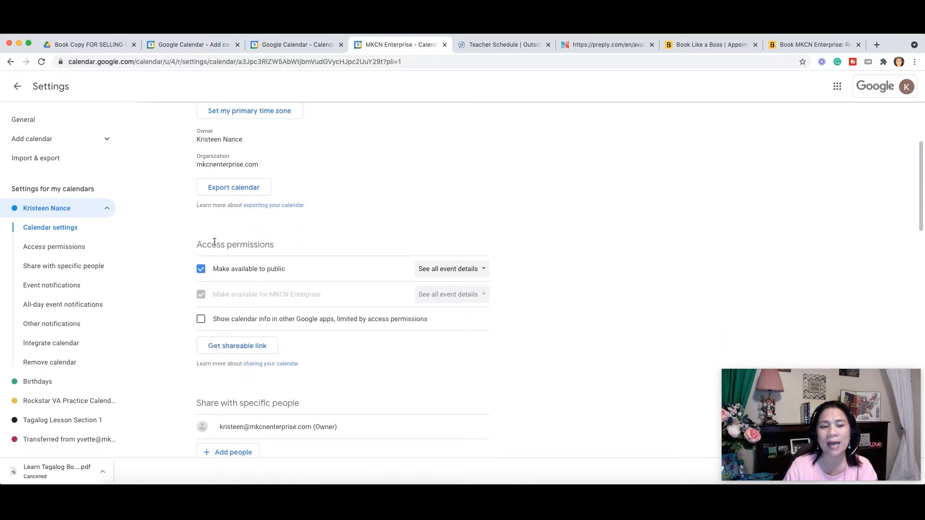
pyautogui.scroll(-12, 354, 248)
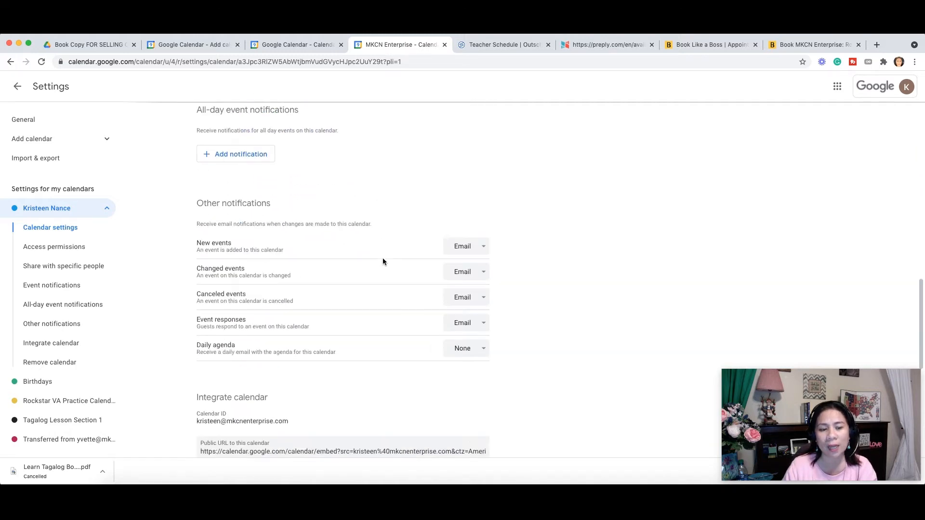
pyautogui.scroll(-5, 351, 252)
pyautogui.scroll(-7, 289, 248)
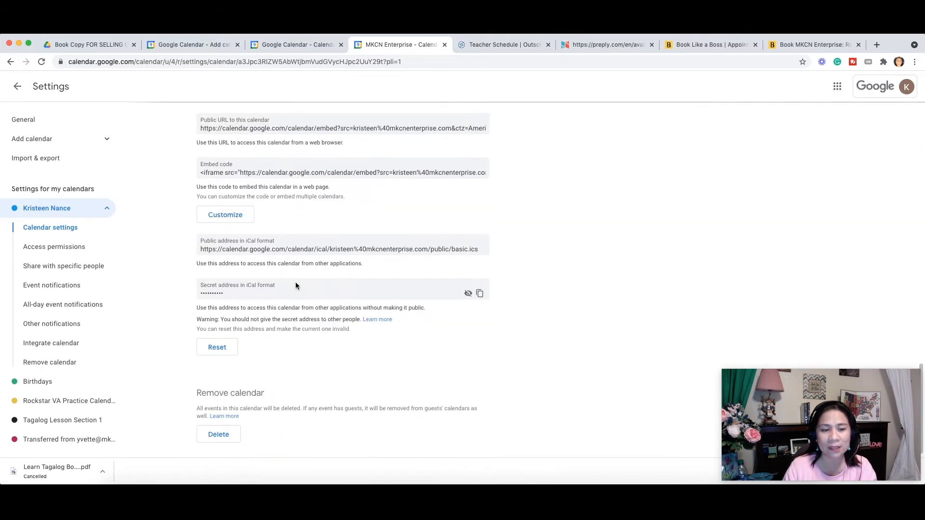
pyautogui.click(232, 250)
pyautogui.rightClick(305, 247)
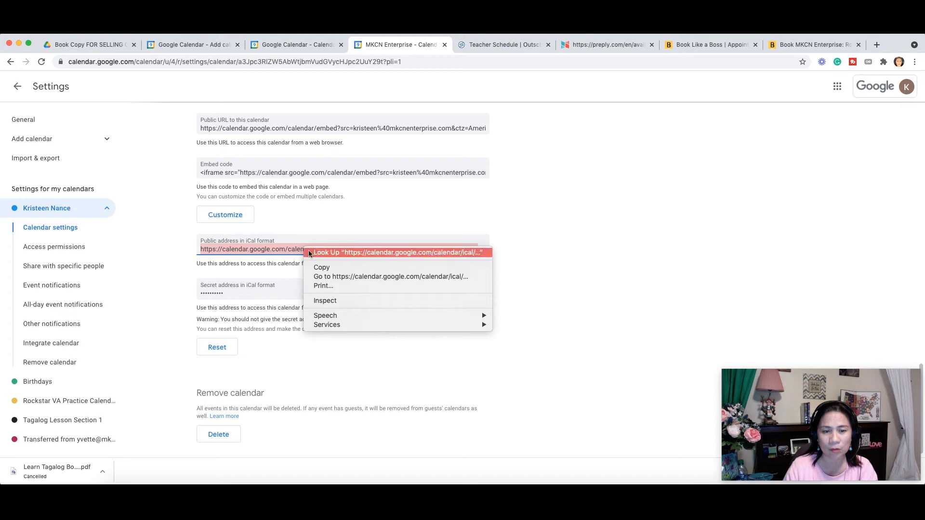
pyautogui.click(327, 268)
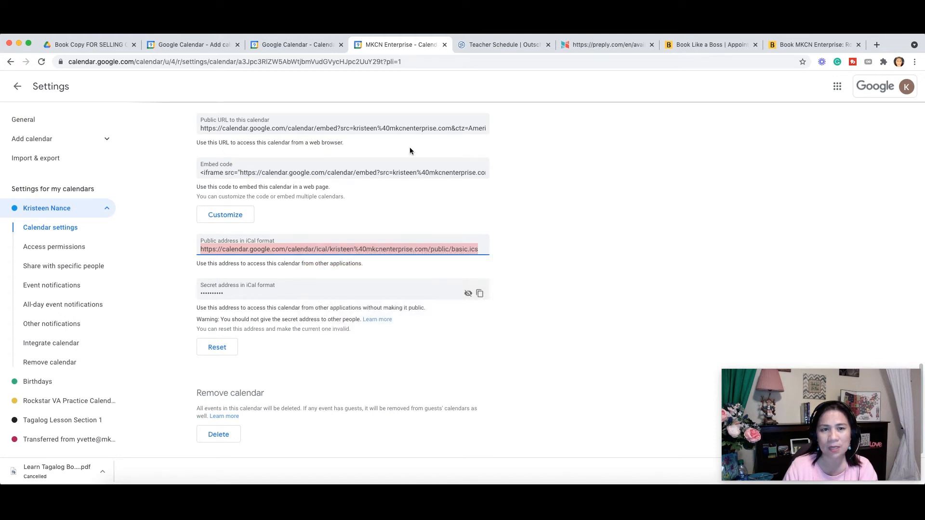
# Add the MKCN Enterprise calendar to the Speak Tagalog & English account from URL, using the copied public iCal address.
pyautogui.click(183, 44)
pyautogui.click(244, 142)
pyautogui.rightClick(241, 145)
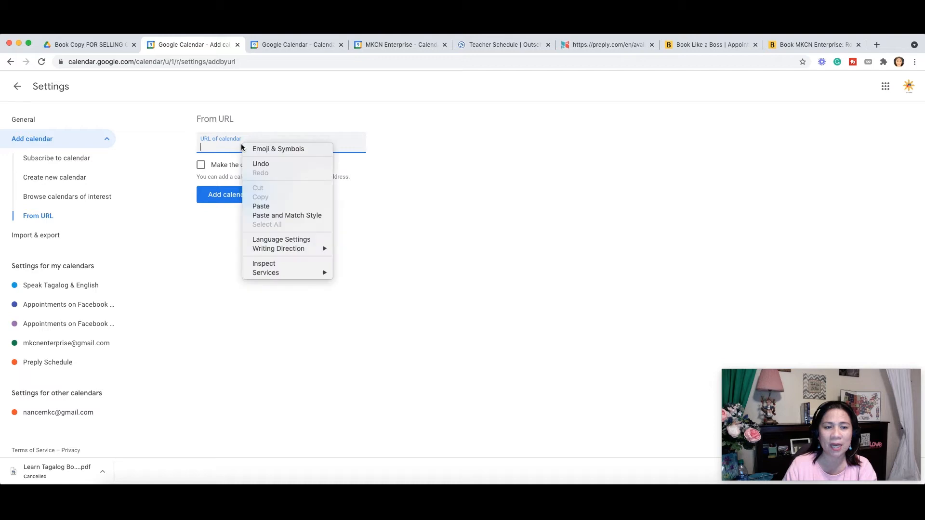
pyautogui.click(269, 205)
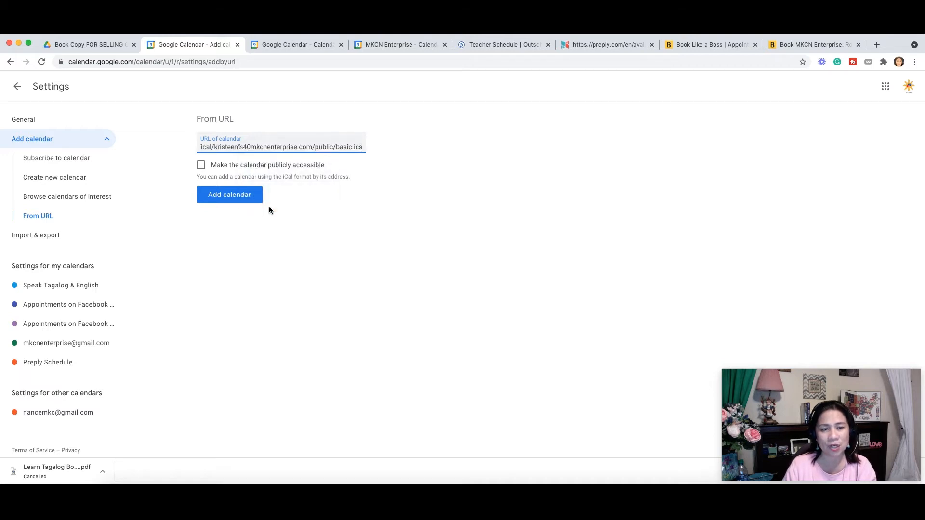
pyautogui.click(223, 198)
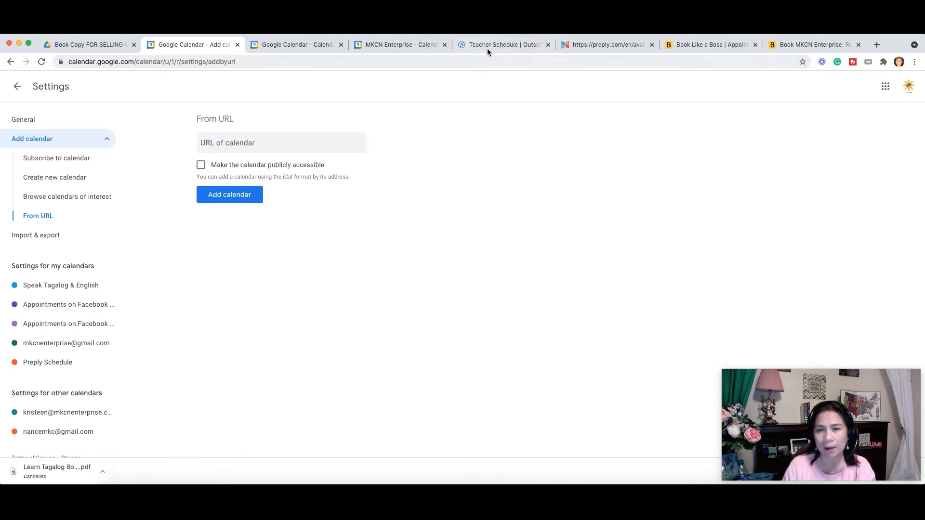
# Switch to the Outschool teaching schedule and copy its calendar subscription URL.
pyautogui.click(507, 46)
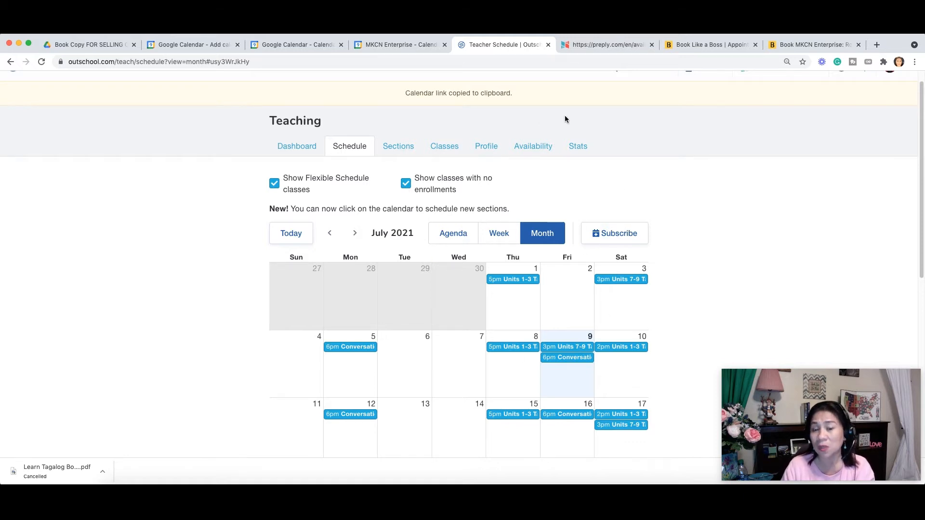
pyautogui.click(619, 234)
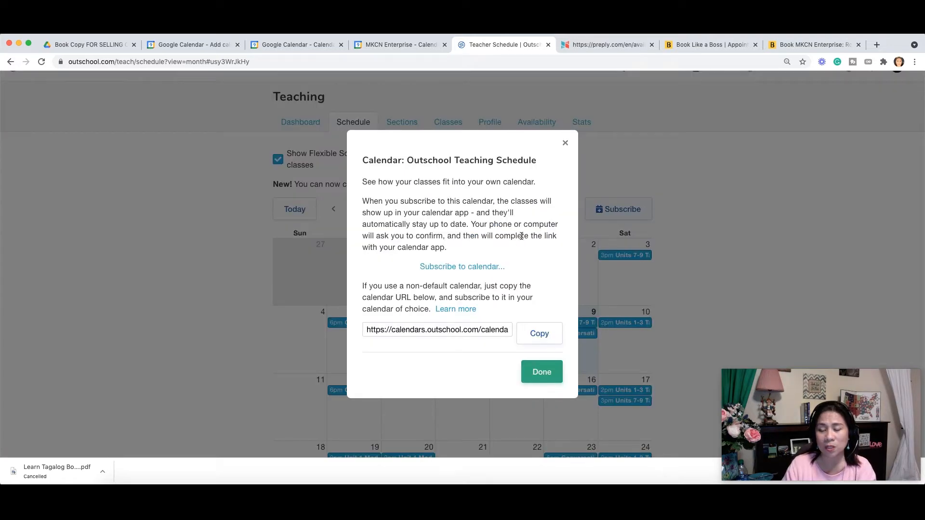
pyautogui.moveTo(383, 330); pyautogui.dragTo(543, 341)
pyautogui.click(482, 359)
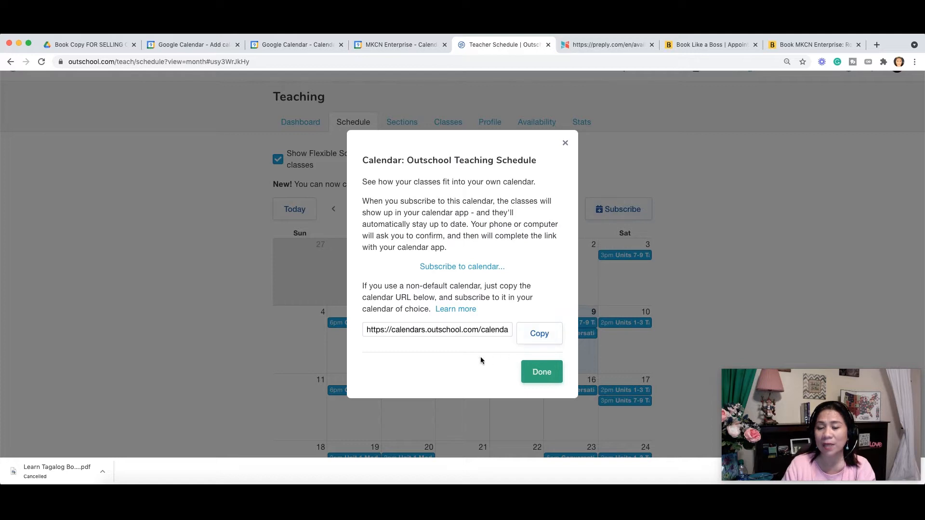
pyautogui.click(540, 334)
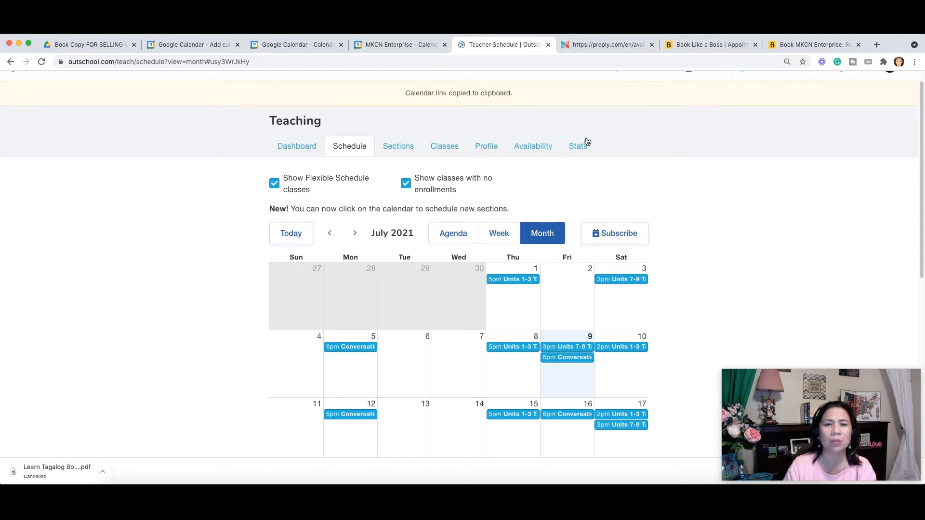
# Add the Outschool Teaching Schedule to the Speak Tagalog & English Google Calendar from URL, using the copied link.
pyautogui.click(178, 45)
pyautogui.click(260, 143)
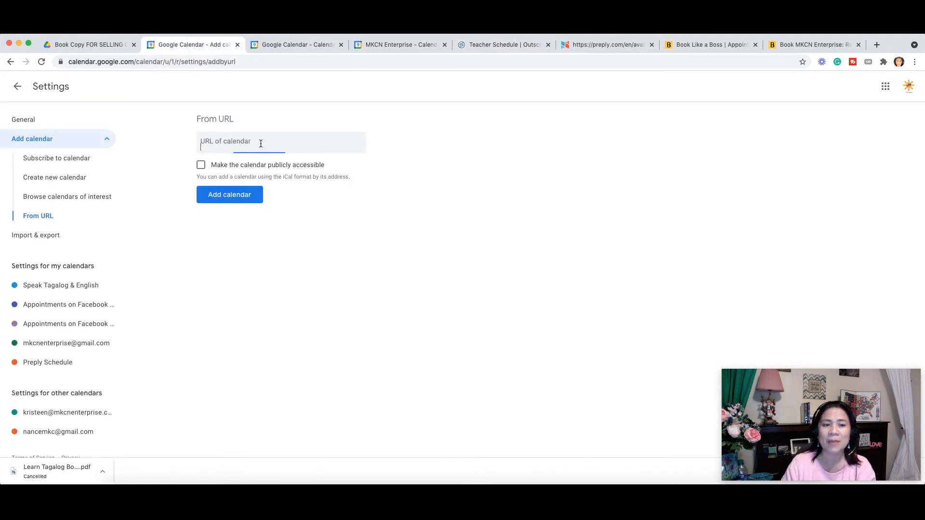
pyautogui.rightClick(229, 147)
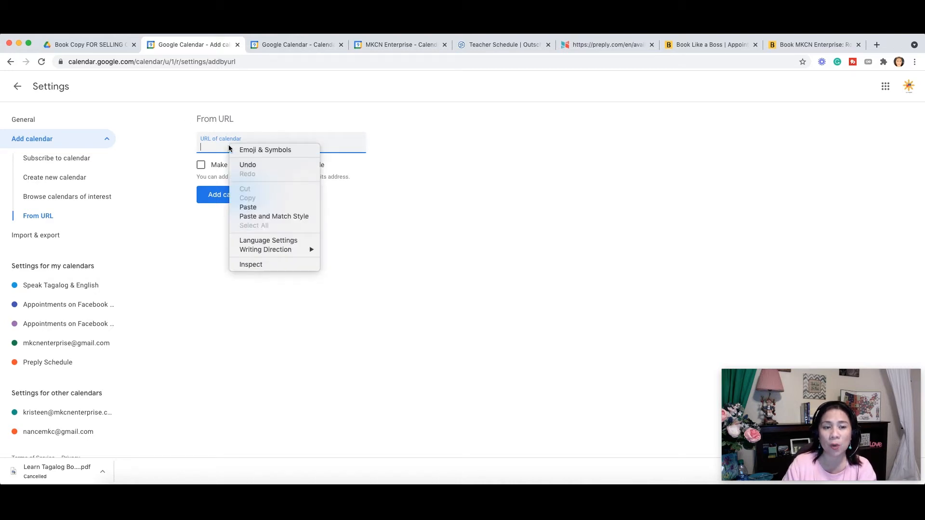
pyautogui.click(268, 208)
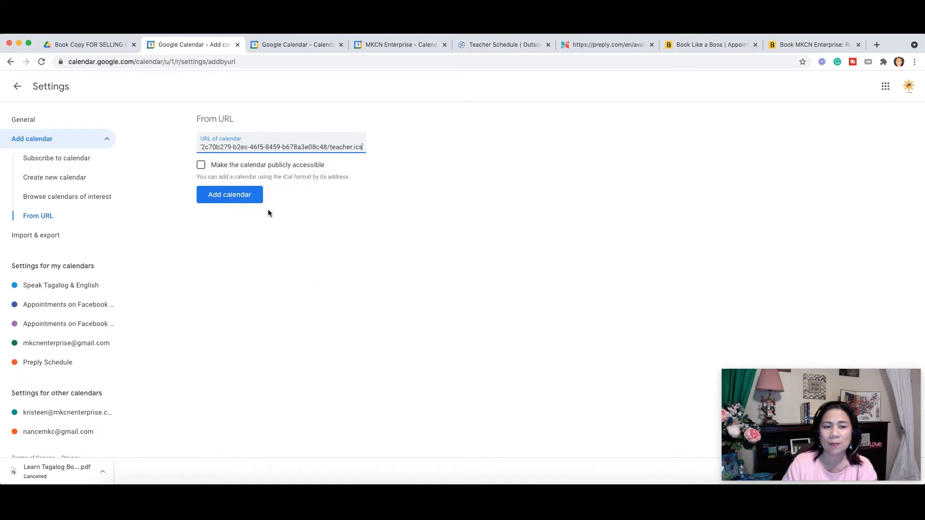
pyautogui.click(228, 197)
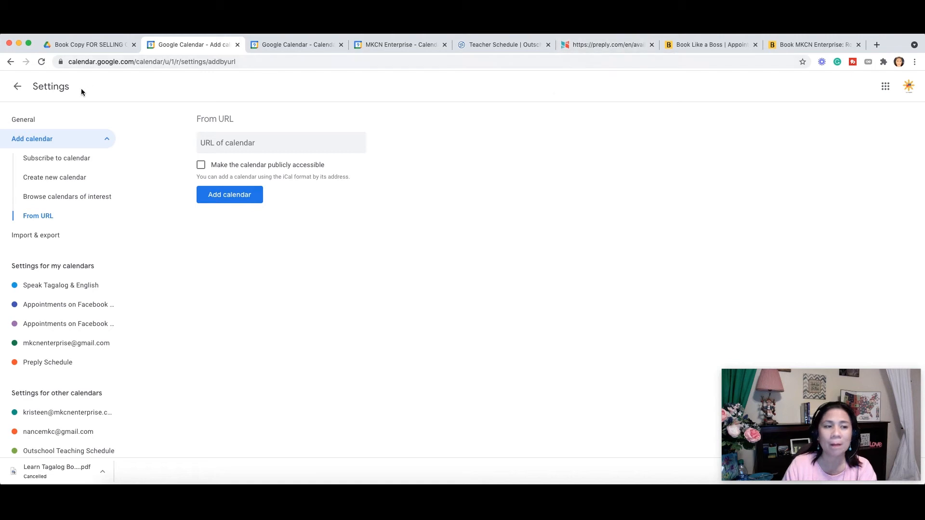
# Return to the July 2021 month view and compare the events with the three other calendars hidden and shown again.
pyautogui.click(16, 88)
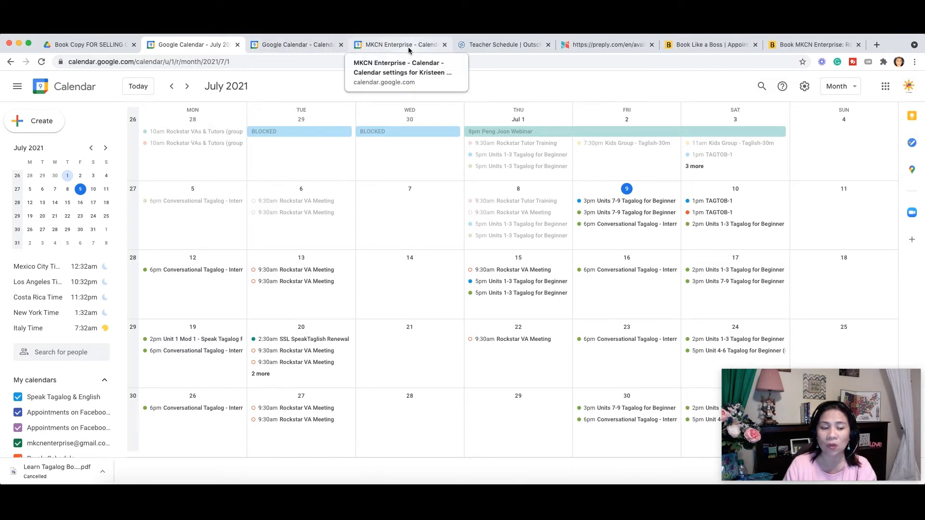
pyautogui.scroll(-3, 17, 433)
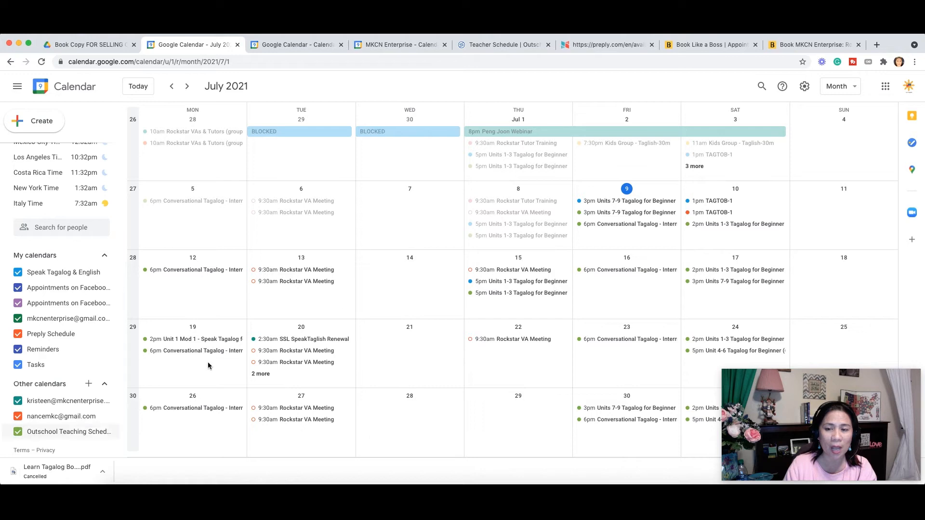
pyautogui.click(17, 432)
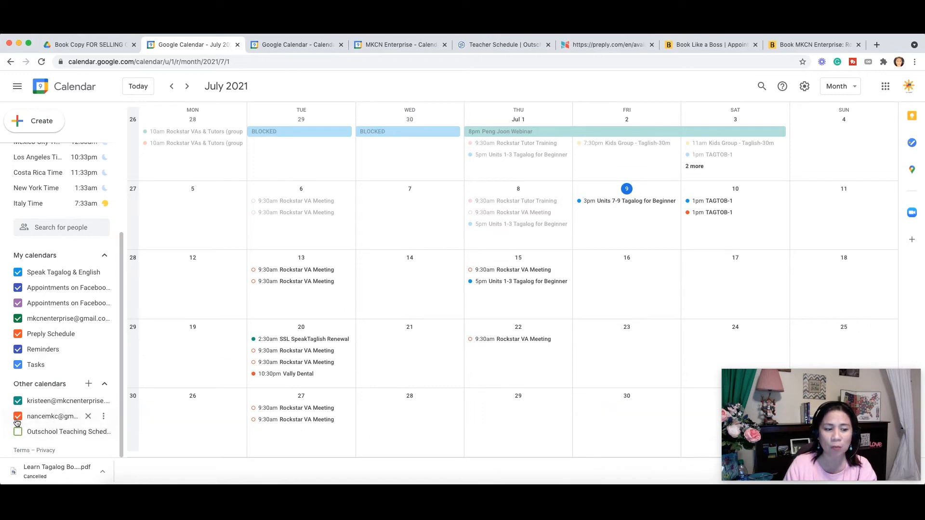
pyautogui.click(18, 416)
pyautogui.click(18, 401)
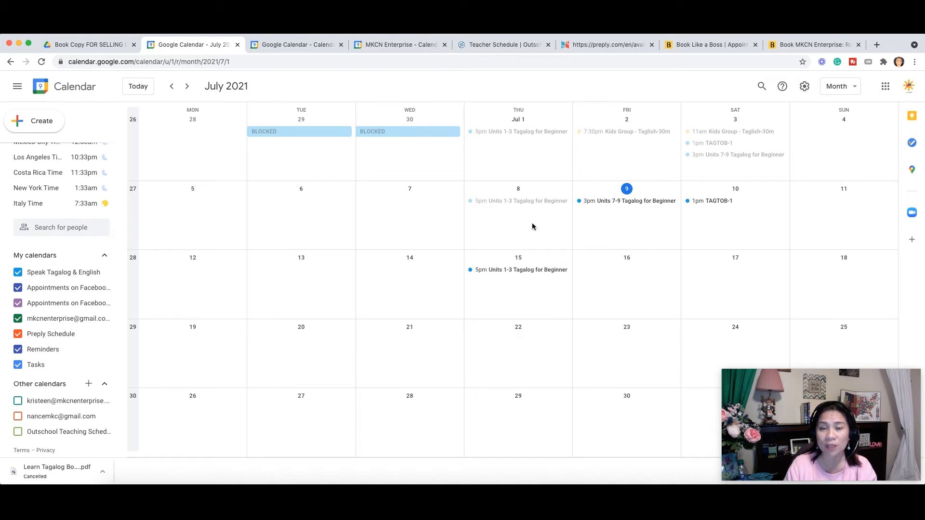
pyautogui.click(18, 401)
pyautogui.click(18, 417)
pyautogui.click(17, 432)
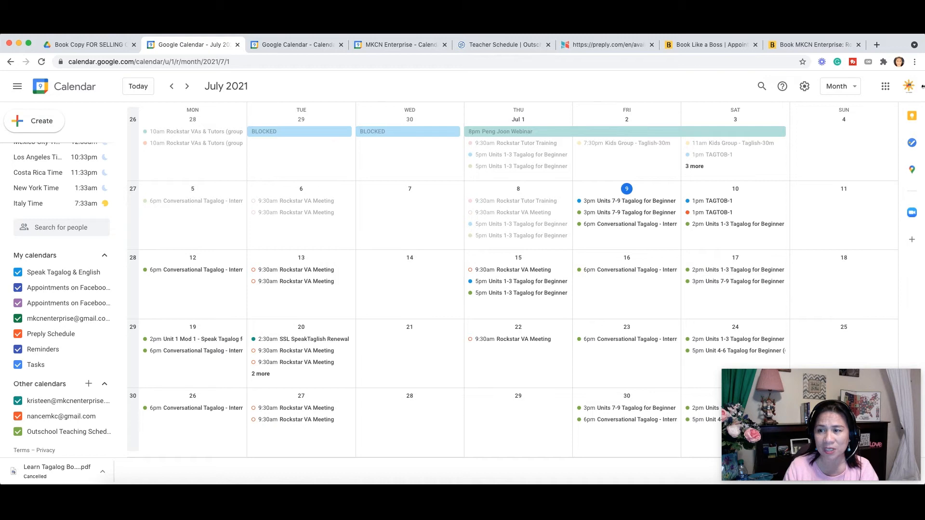
# Switch to Preply, connect the Speak Tagalog & English Google Calendar with access allowed, and save its settings with events blocking availability.
pyautogui.click(604, 46)
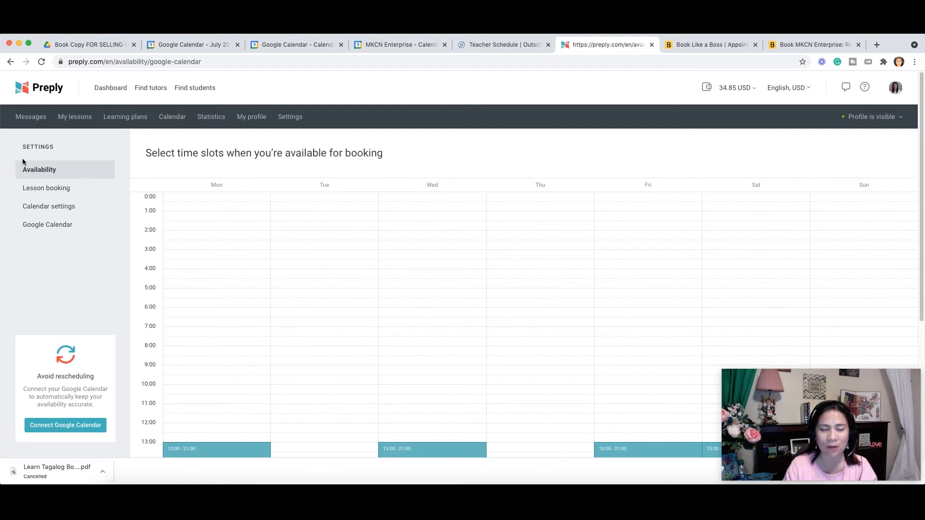
pyautogui.click(50, 226)
pyautogui.click(527, 339)
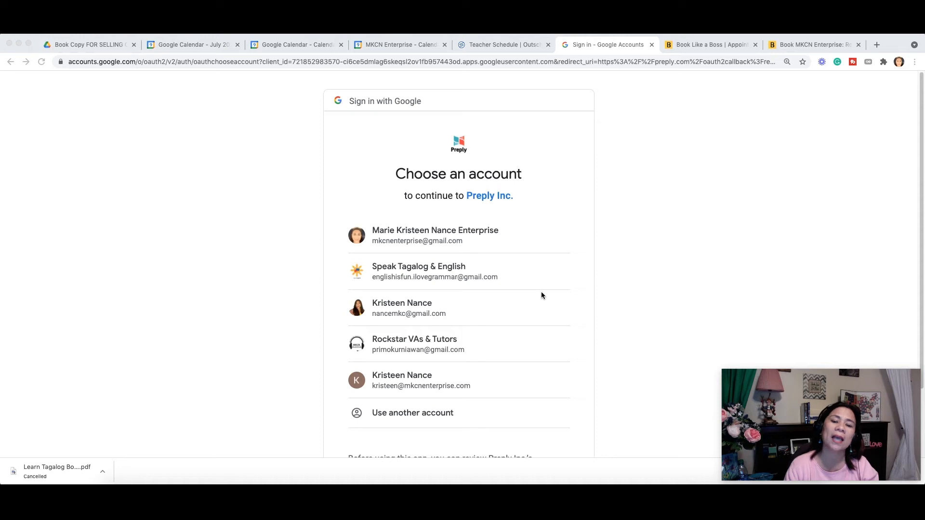
pyautogui.click(432, 273)
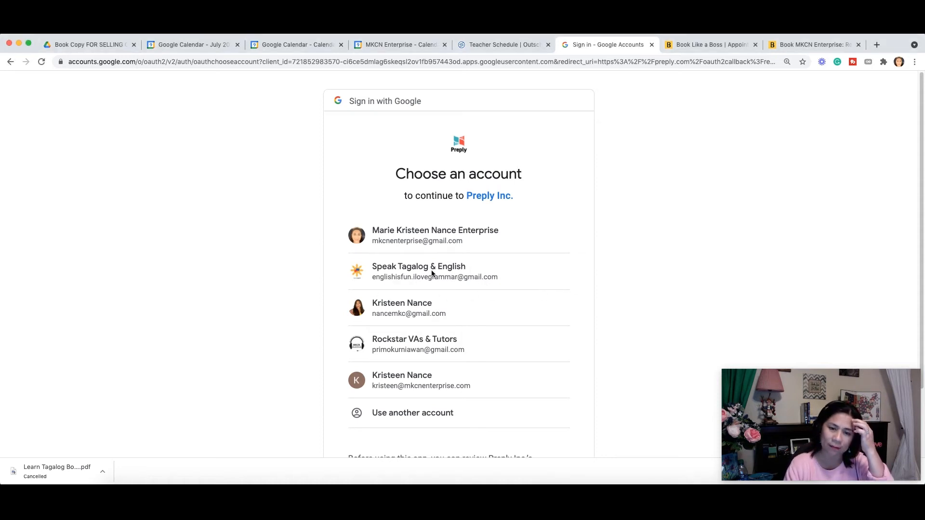
pyautogui.scroll(-3, 633, 284)
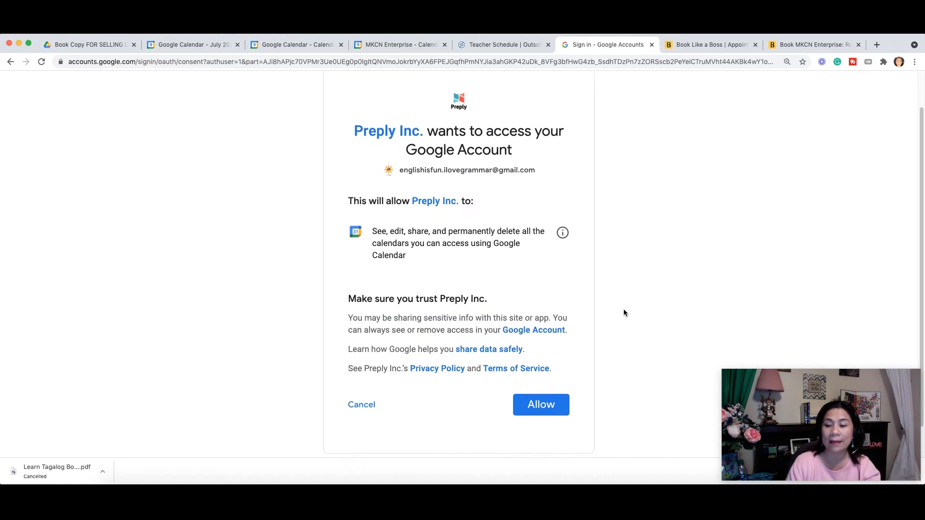
pyautogui.click(539, 379)
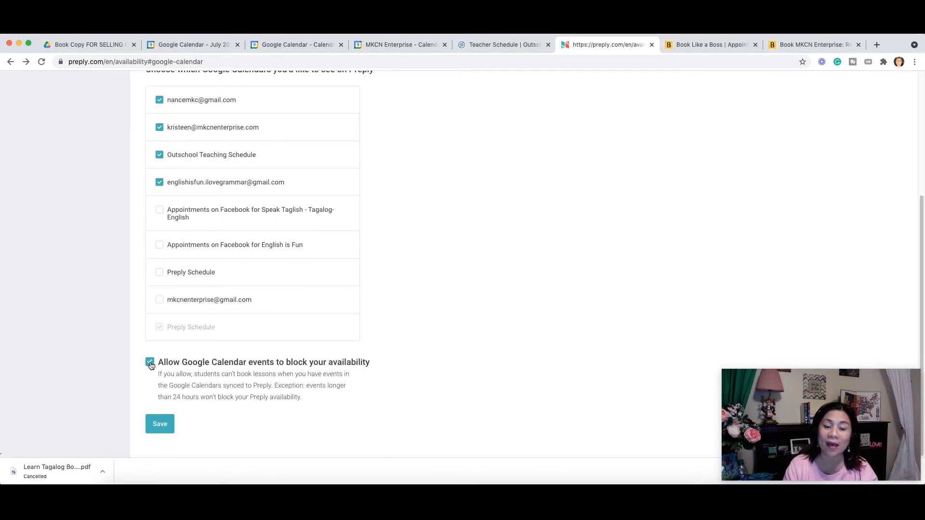
pyautogui.click(160, 424)
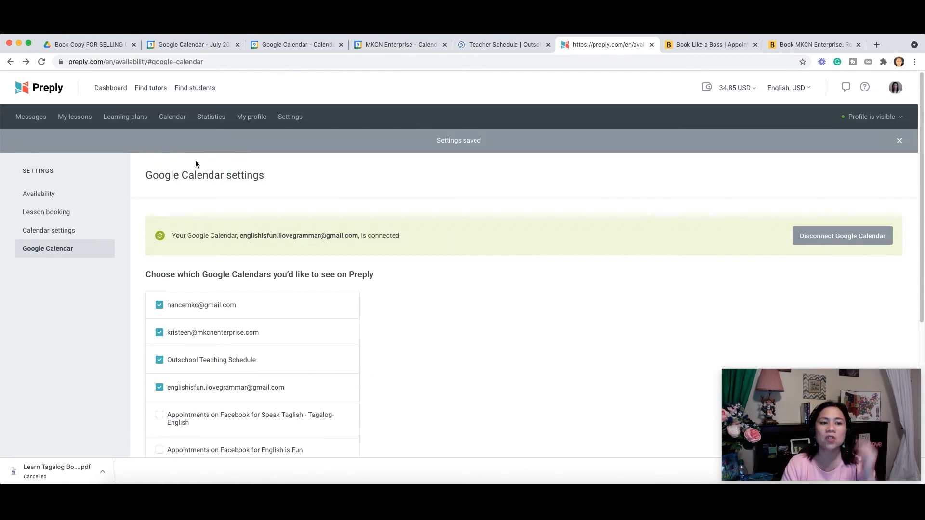
pyautogui.click(171, 117)
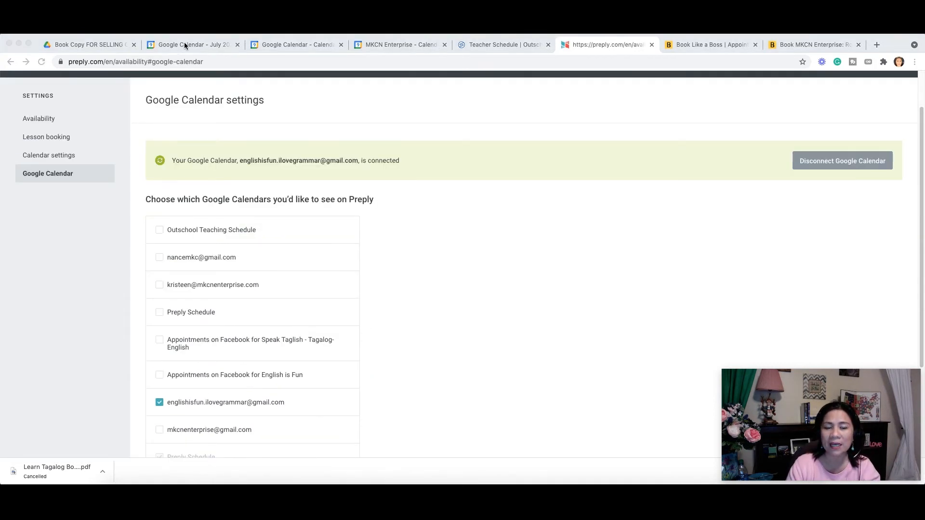
# Select the Outschool Teaching Schedule, the personal calendar and the MKCN Enterprise calendar as Google Calendars to see on Preply.
pyautogui.click(184, 44)
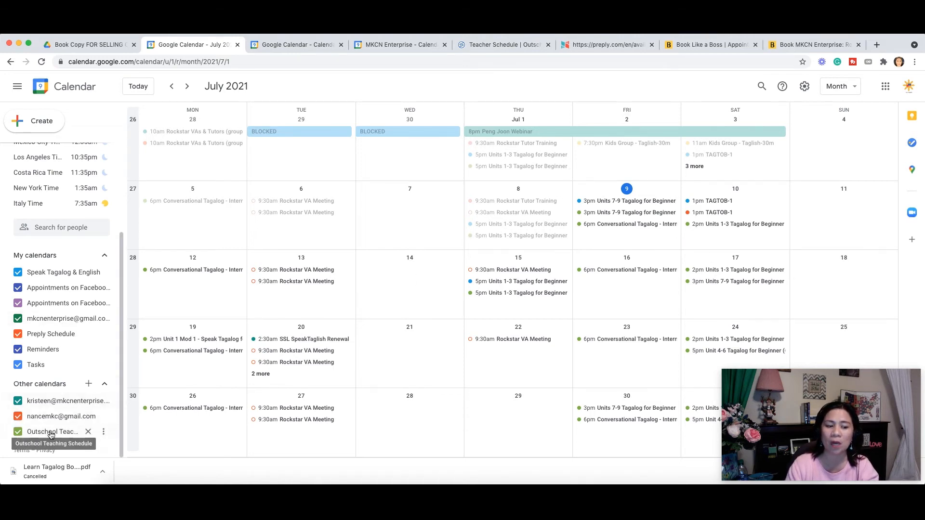
pyautogui.click(585, 45)
pyautogui.scroll(-1, 248, 337)
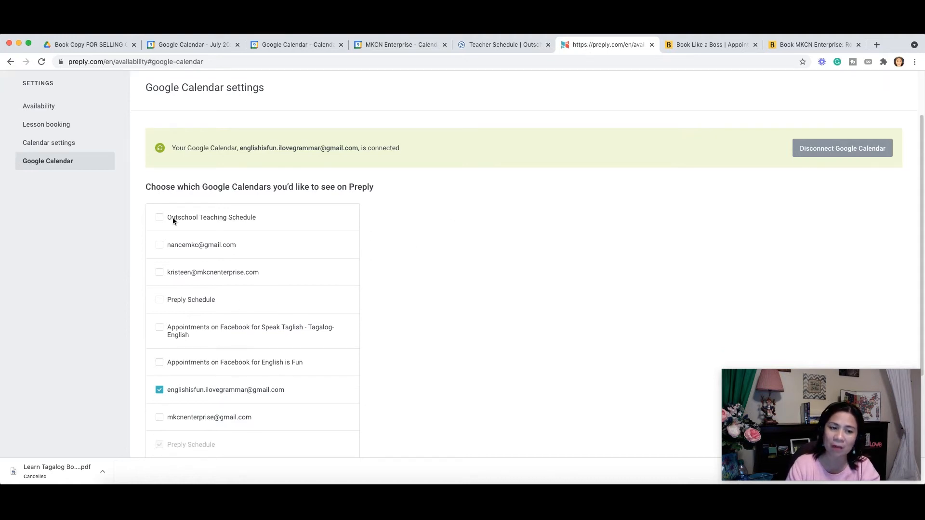
pyautogui.scroll(-5, 245, 248)
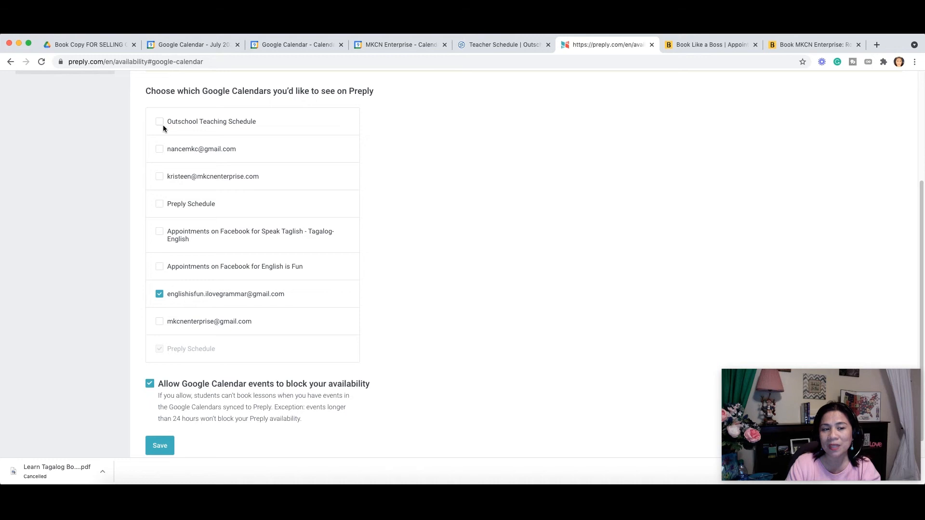
pyautogui.scroll(2, 163, 128)
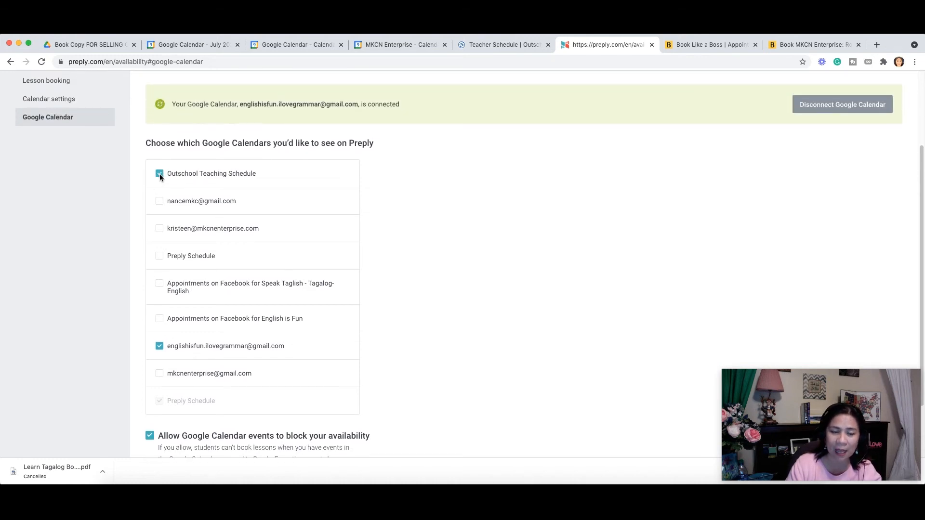
pyautogui.click(159, 202)
pyautogui.click(159, 229)
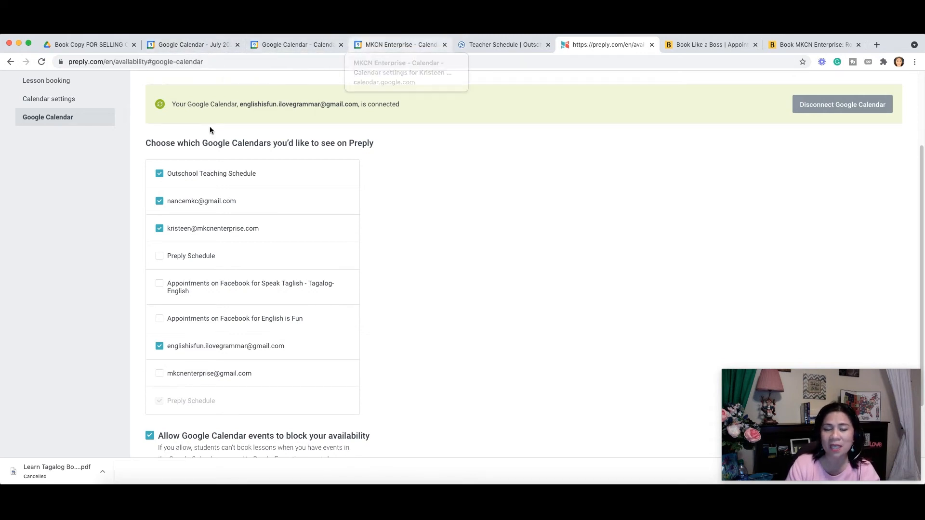
# Open the Preply calendar and examine the synced Google Calendar events for the week of Jul 5 – 11, 2021.
pyautogui.scroll(-2, 197, 270)
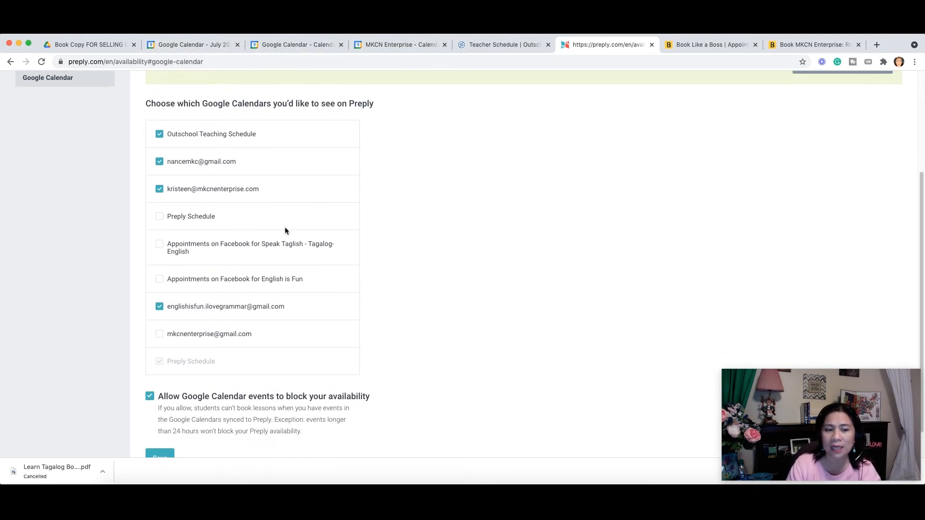
pyautogui.scroll(5, 285, 230)
pyautogui.scroll(-2, 203, 294)
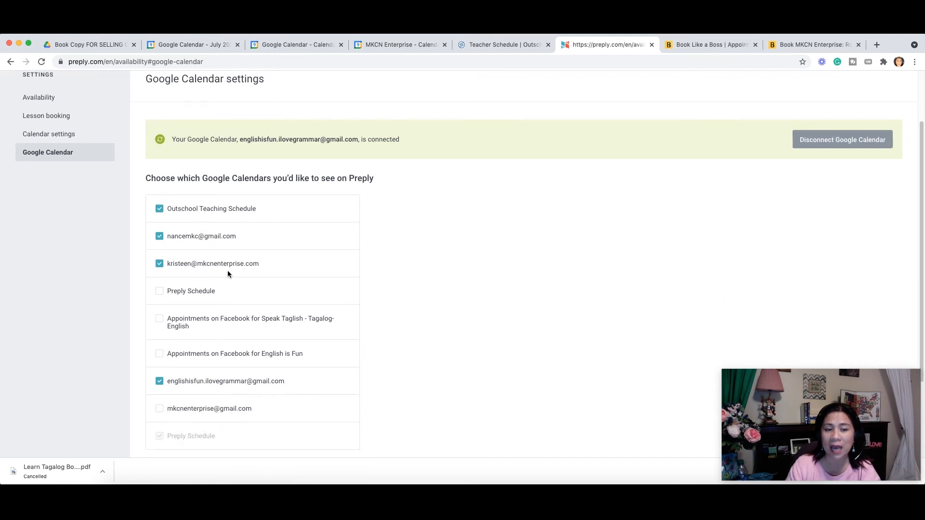
pyautogui.scroll(3, 200, 200)
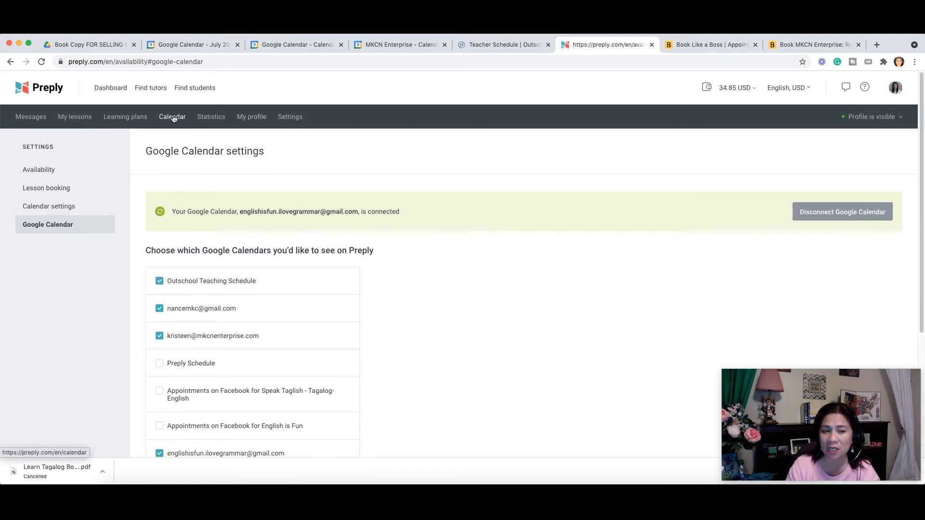
pyautogui.click(175, 116)
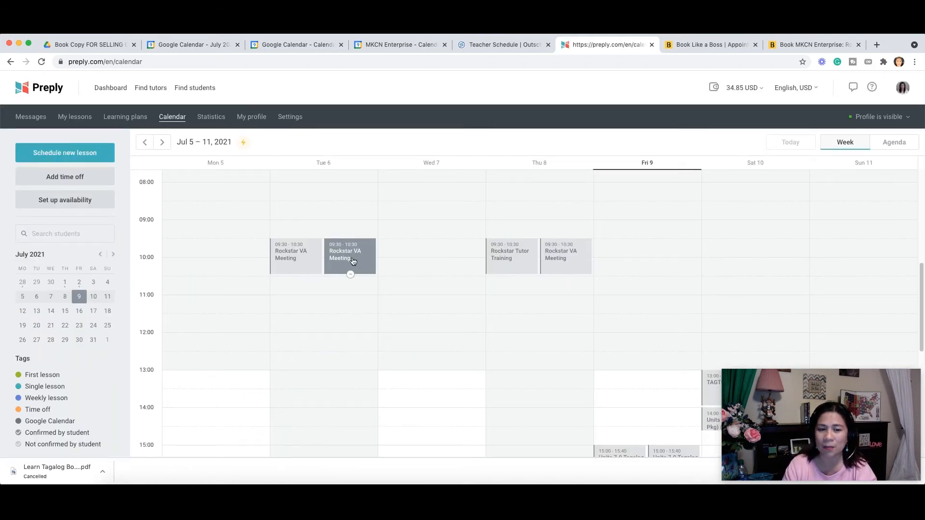
pyautogui.scroll(-2, 577, 260)
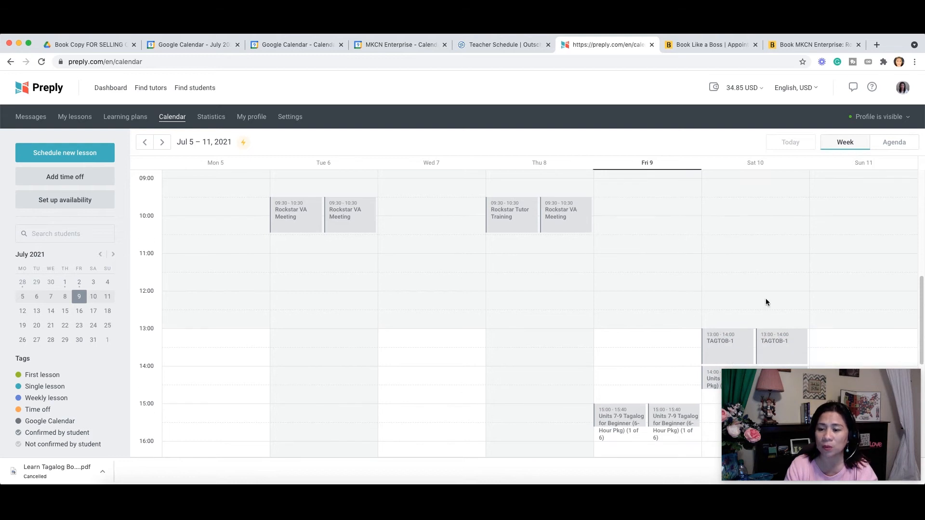
pyautogui.scroll(-5, 766, 302)
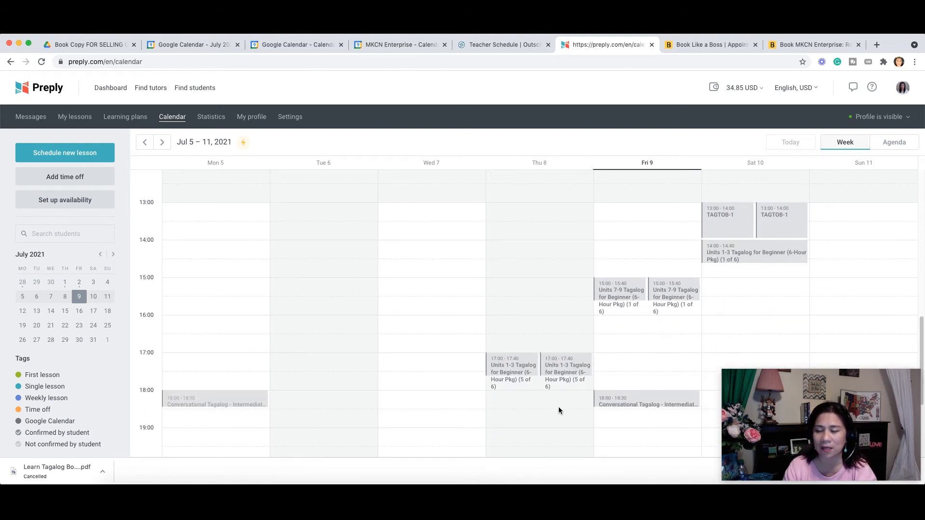
pyautogui.scroll(-1, 756, 217)
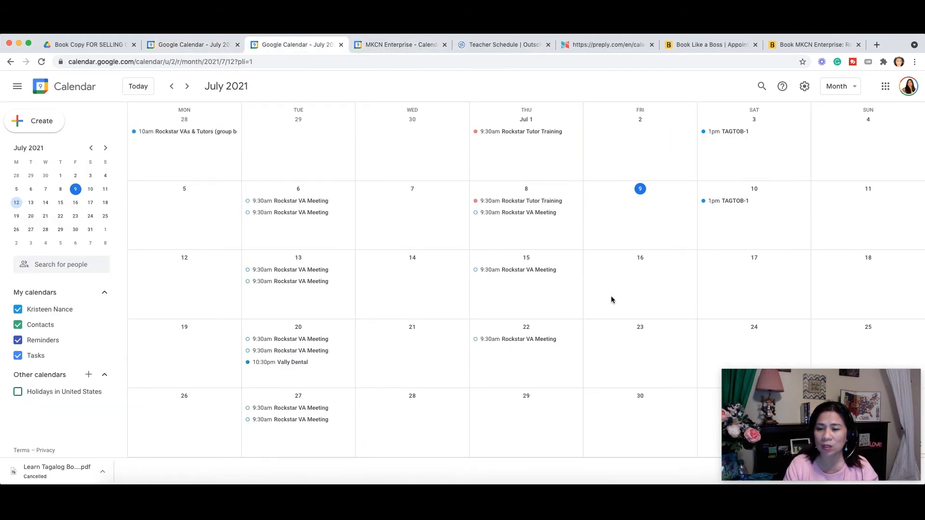
# Create an all-day event titled TEST ENTRY on July 16, 2021 in the personal Google calendar and save it.
pyautogui.doubleClick(630, 270)
pyautogui.write('TEST ENTRY')
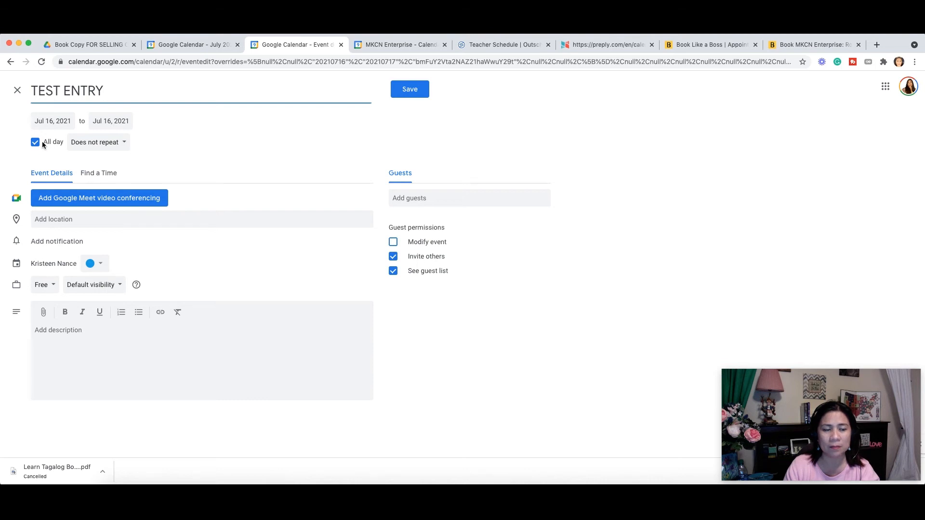
pyautogui.click(410, 90)
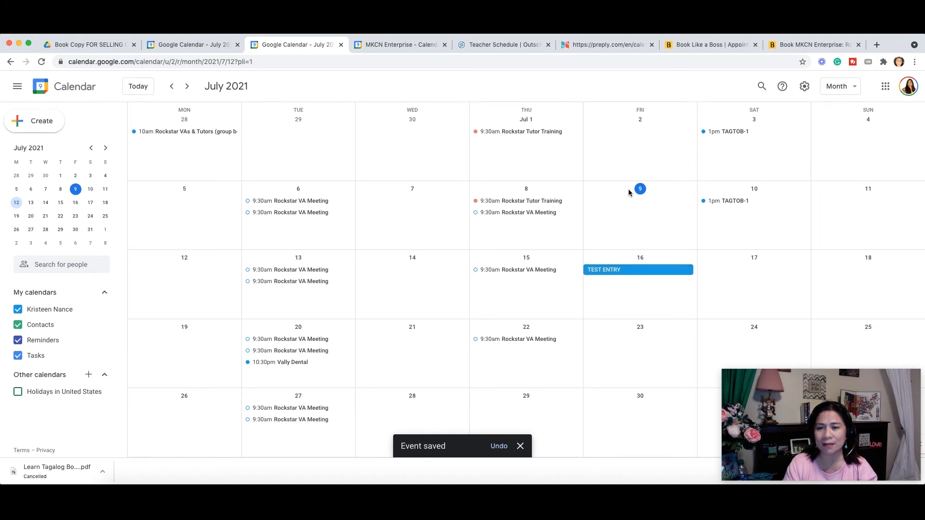
# Look up TEST ENTRY on July 16 in the Speak Tagalog & English calendar, open its details and compare it with the personal calendar.
pyautogui.click(183, 47)
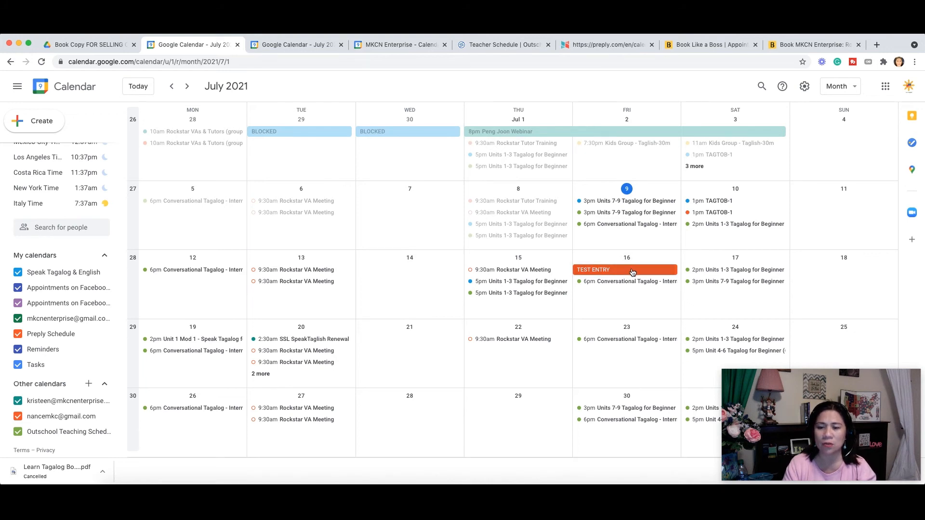
pyautogui.click(652, 275)
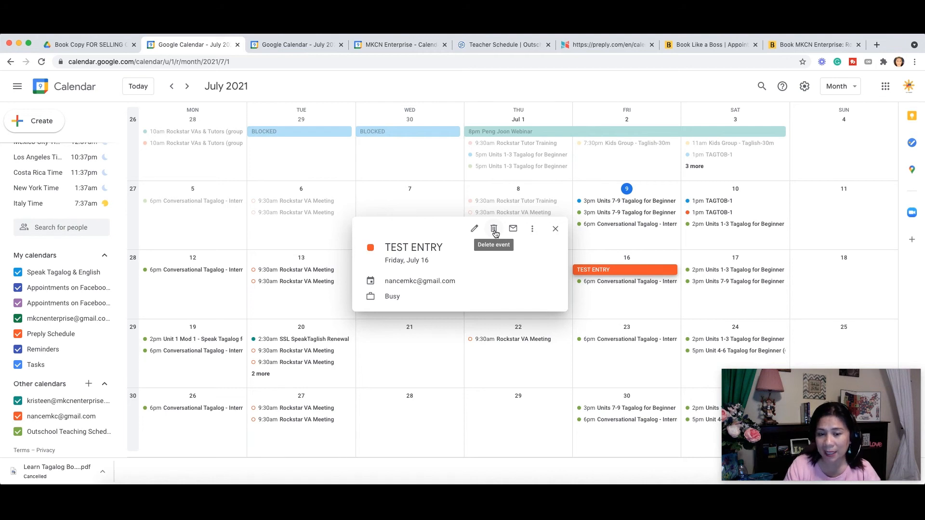
pyautogui.click(296, 45)
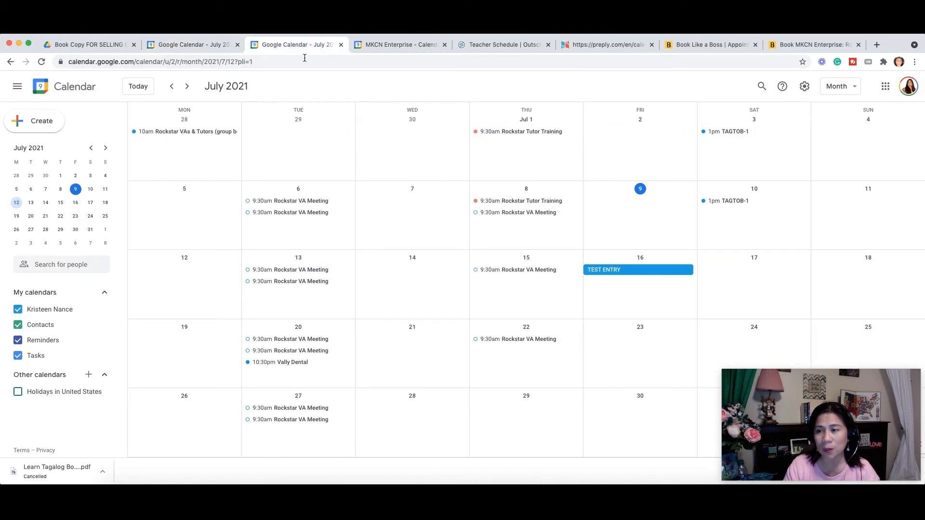
pyautogui.click(180, 45)
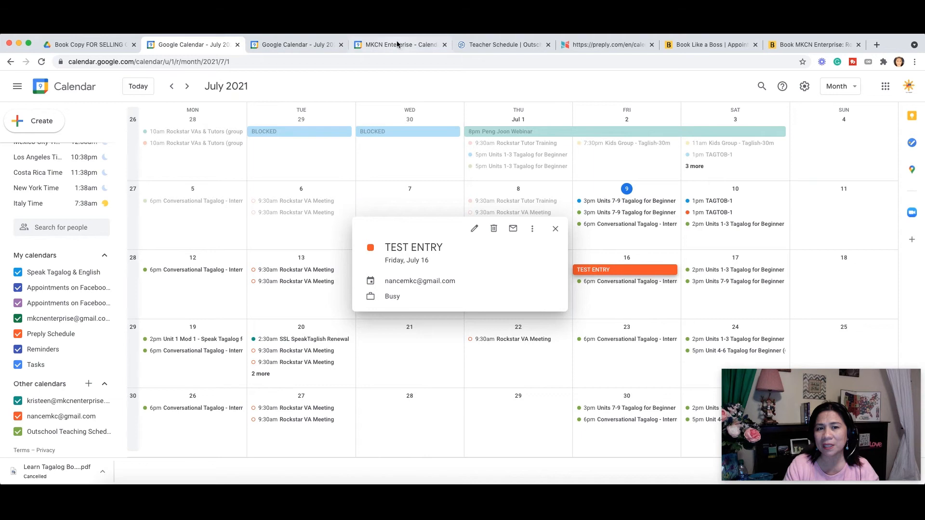
# Return the MKCN Enterprise calendar from its settings to the July 2021 month view and compare its events with the Speak Tagalog & English calendar.
pyautogui.click(397, 45)
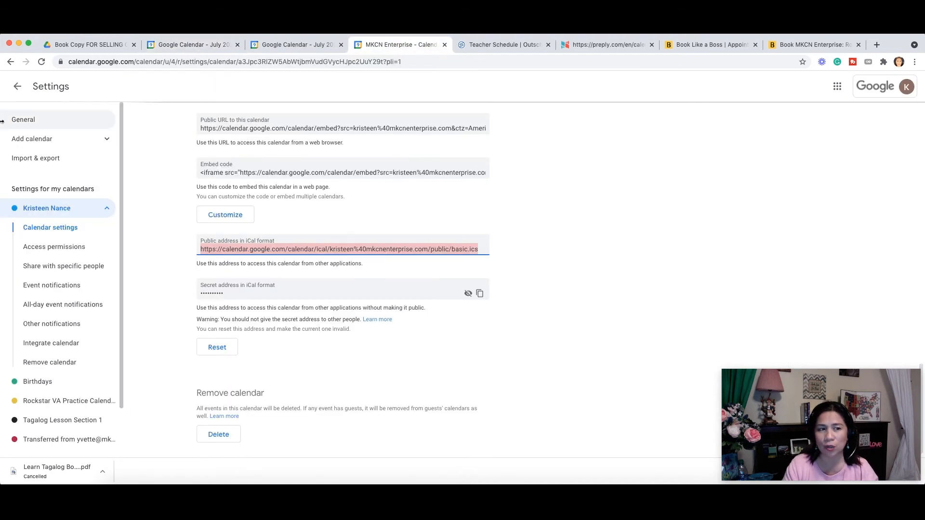
pyautogui.click(17, 85)
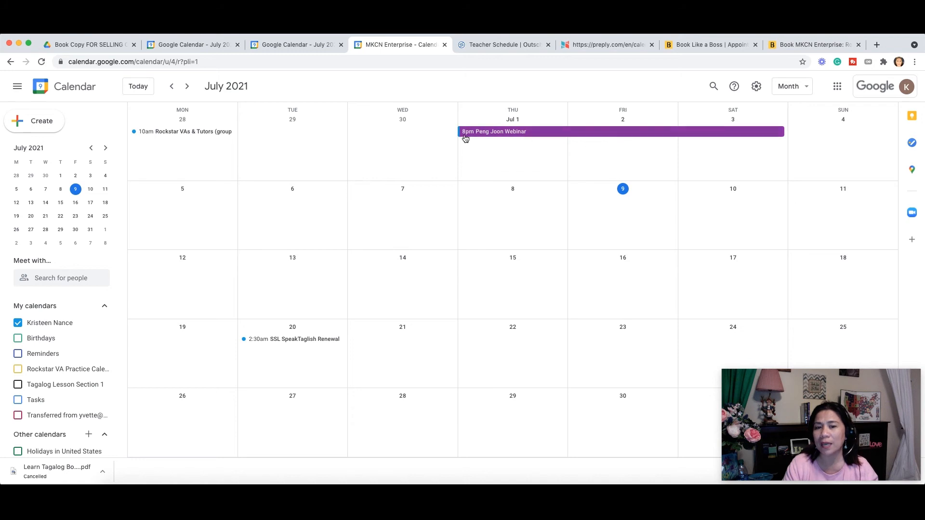
pyautogui.click(175, 46)
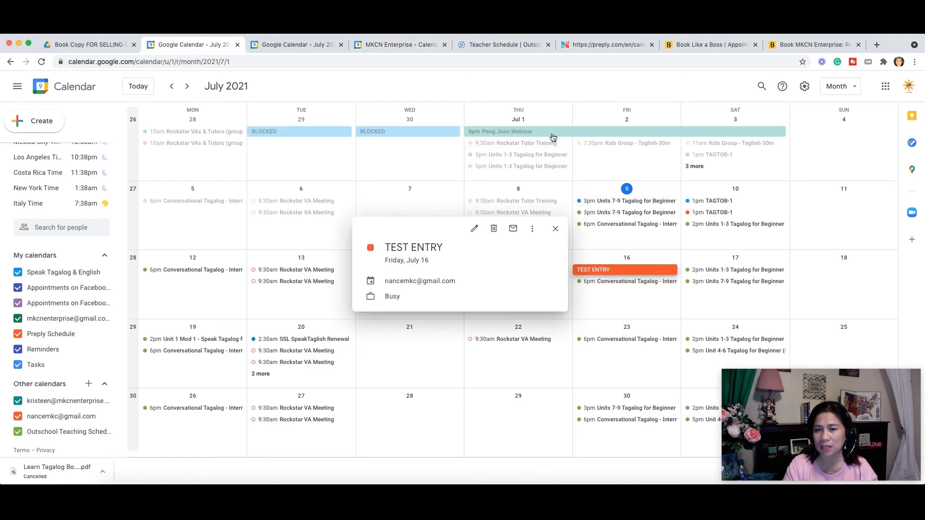
# Examine the Peng Joon Webinar's details and copy options in the combined calendar, check the original in MKCN Enterprise, and close the details.
pyautogui.click(575, 136)
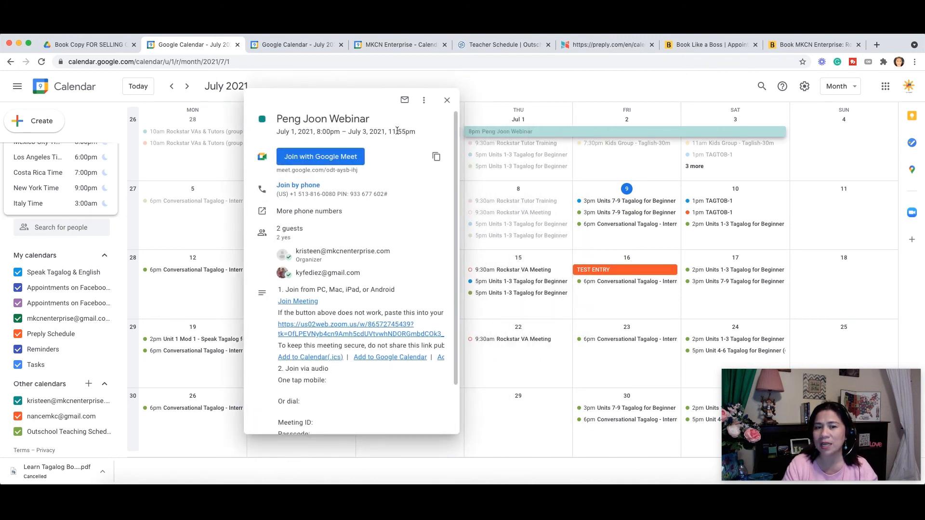
pyautogui.click(425, 101)
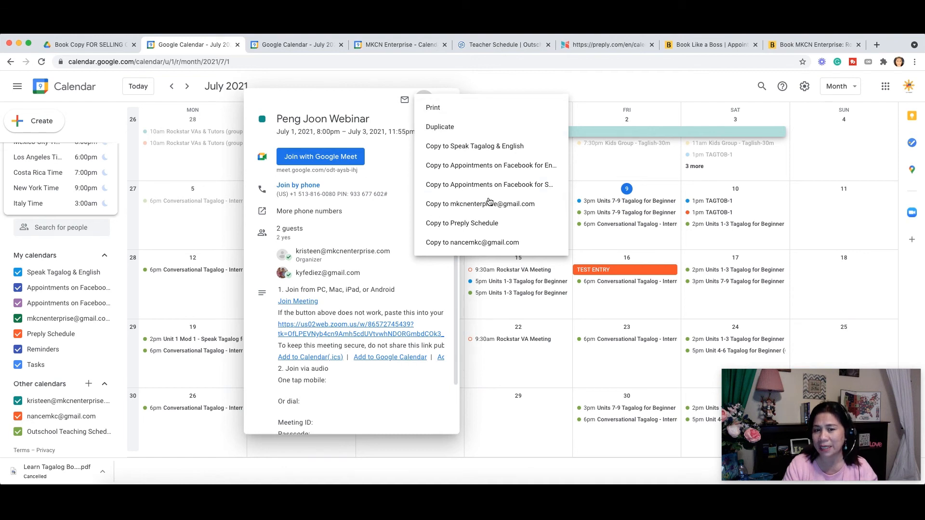
pyautogui.click(394, 44)
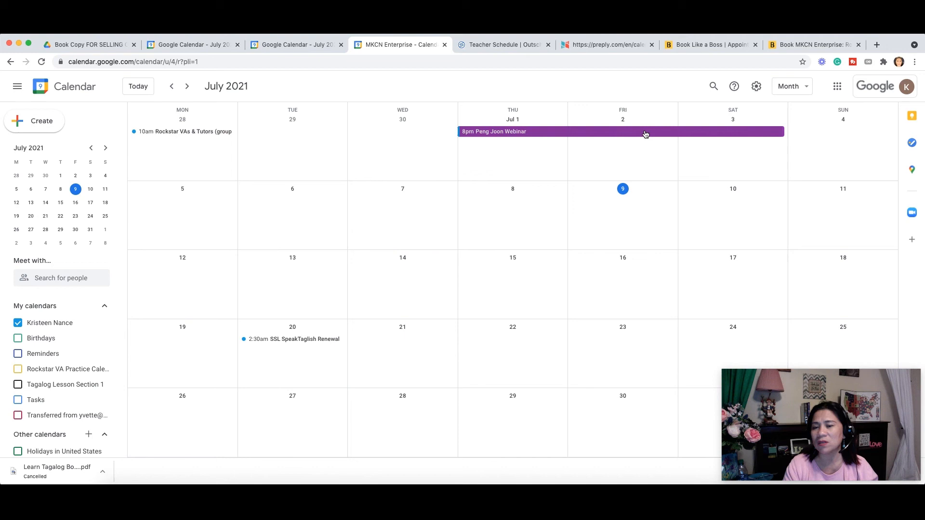
pyautogui.click(193, 46)
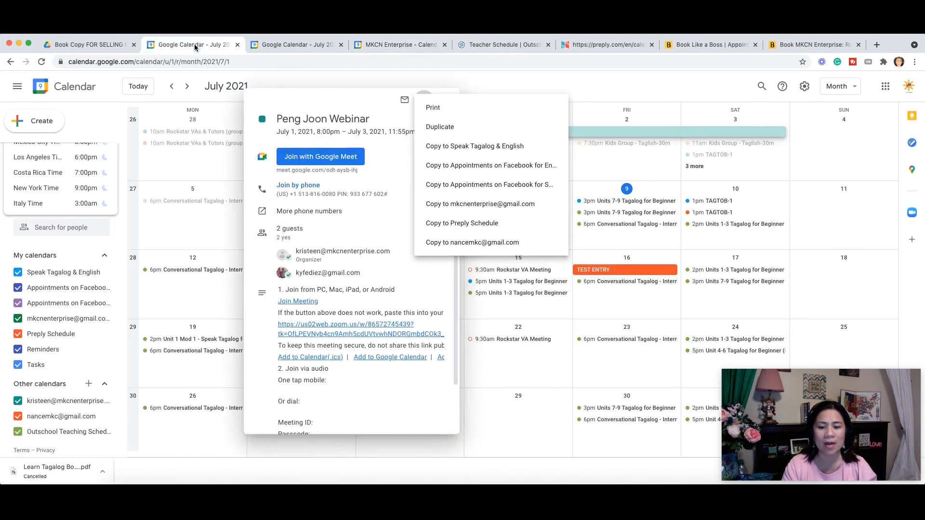
pyautogui.click(635, 310)
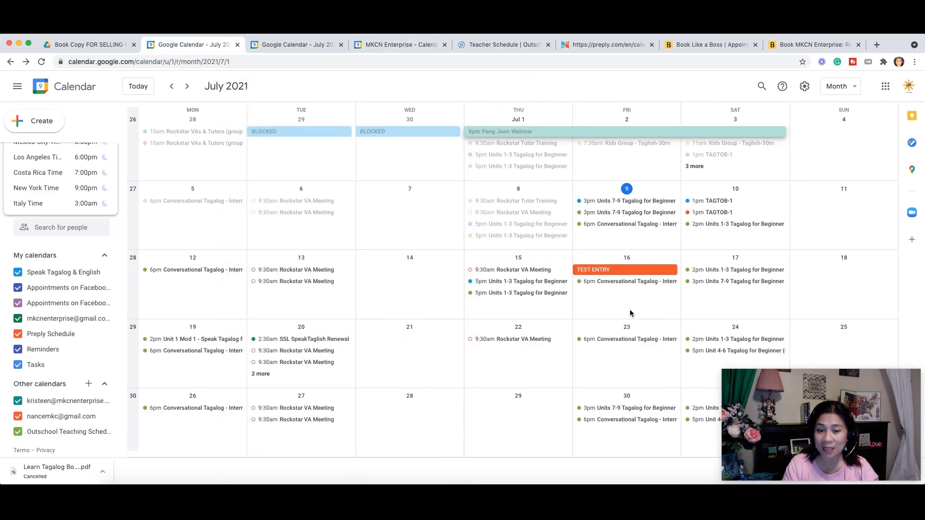